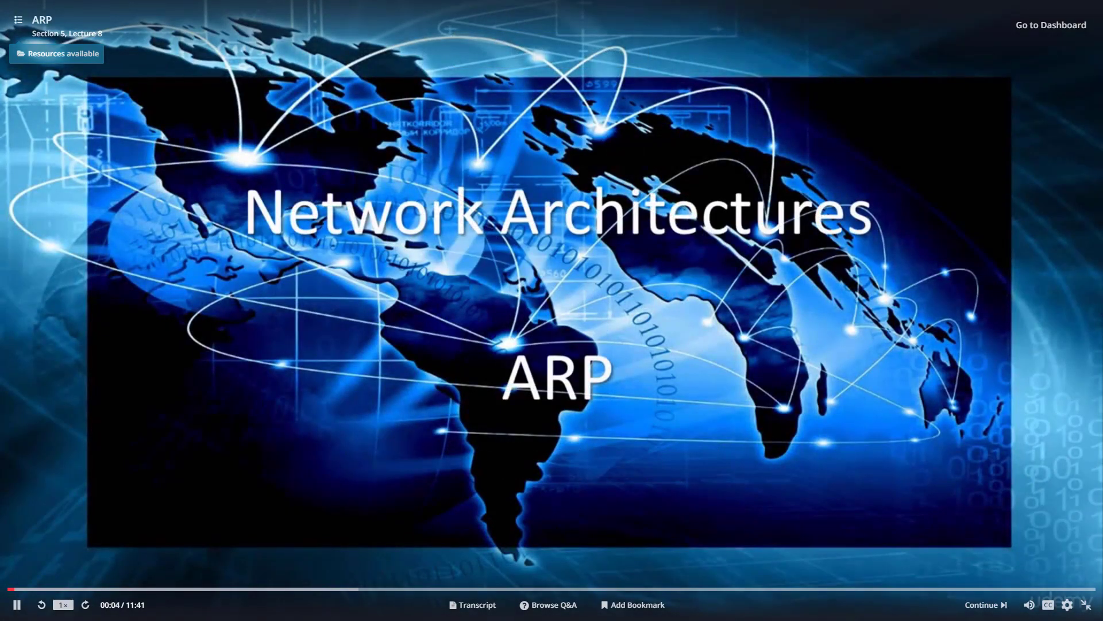
- Lower the ARP lecture's player volume to 30 with the keyboard
{"action": "key", "text": "Down"}
{"action": "key", "text": "Down"}
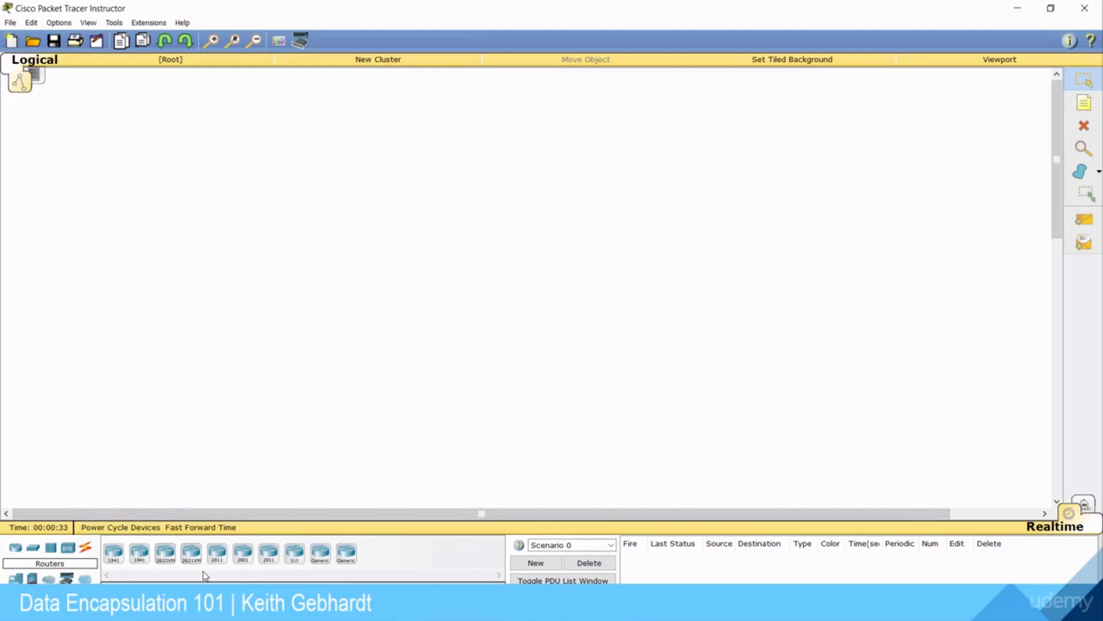
- Place a 2811 router and a 2960 switch below it on the workspace
{"action": "left_click", "coordinate": [217, 553]}
{"action": "left_click", "coordinate": [517, 278]}
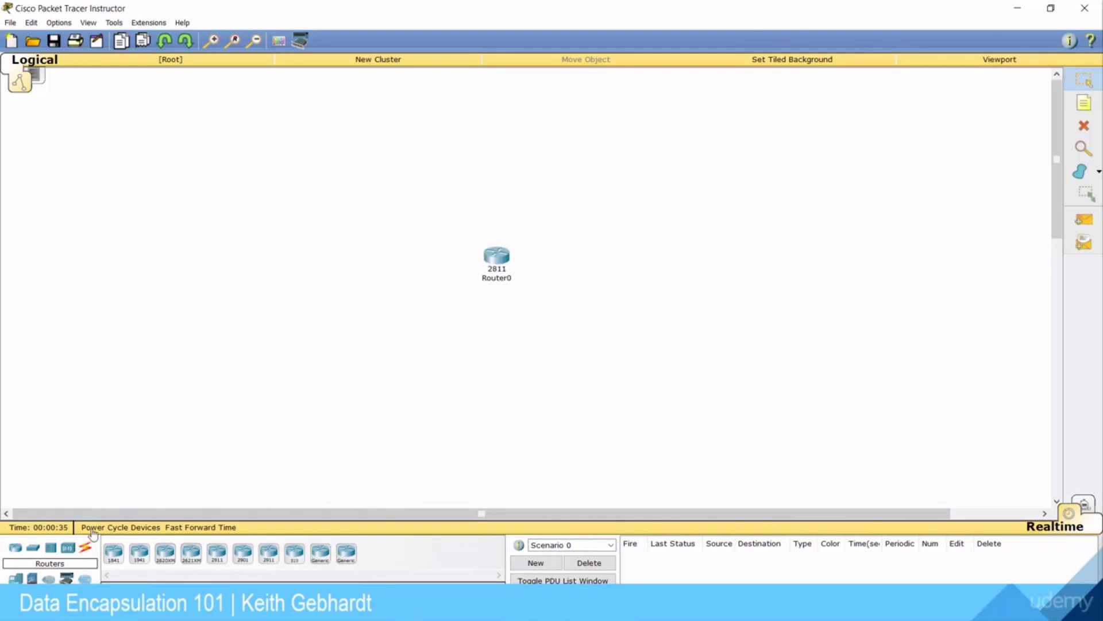
{"action": "left_click", "coordinate": [33, 548]}
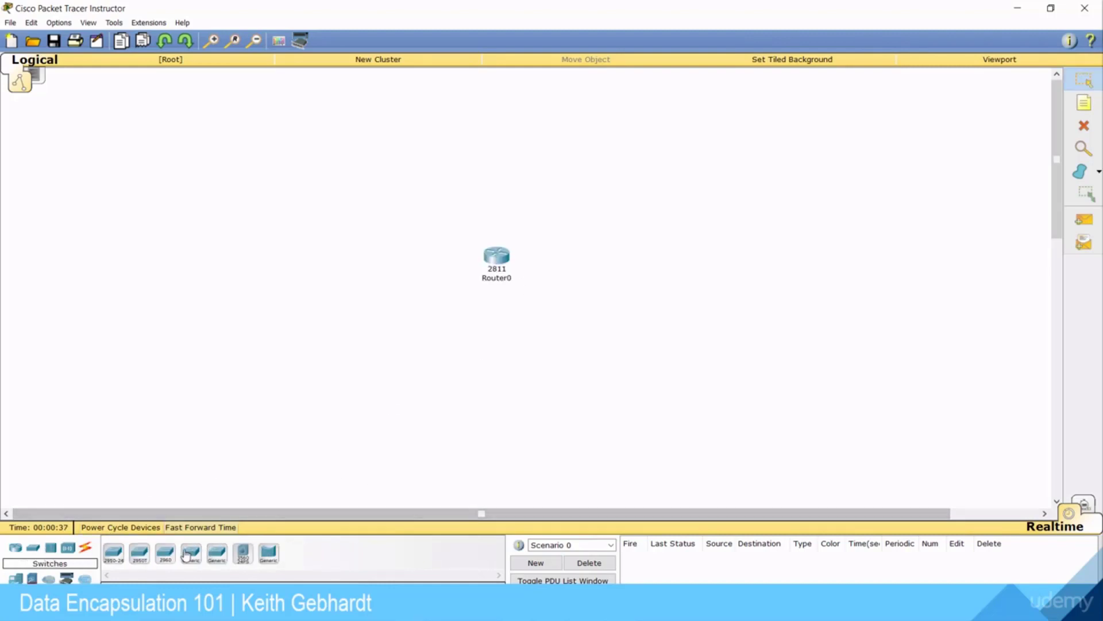
{"action": "left_click", "coordinate": [165, 553]}
{"action": "left_click", "coordinate": [494, 348]}
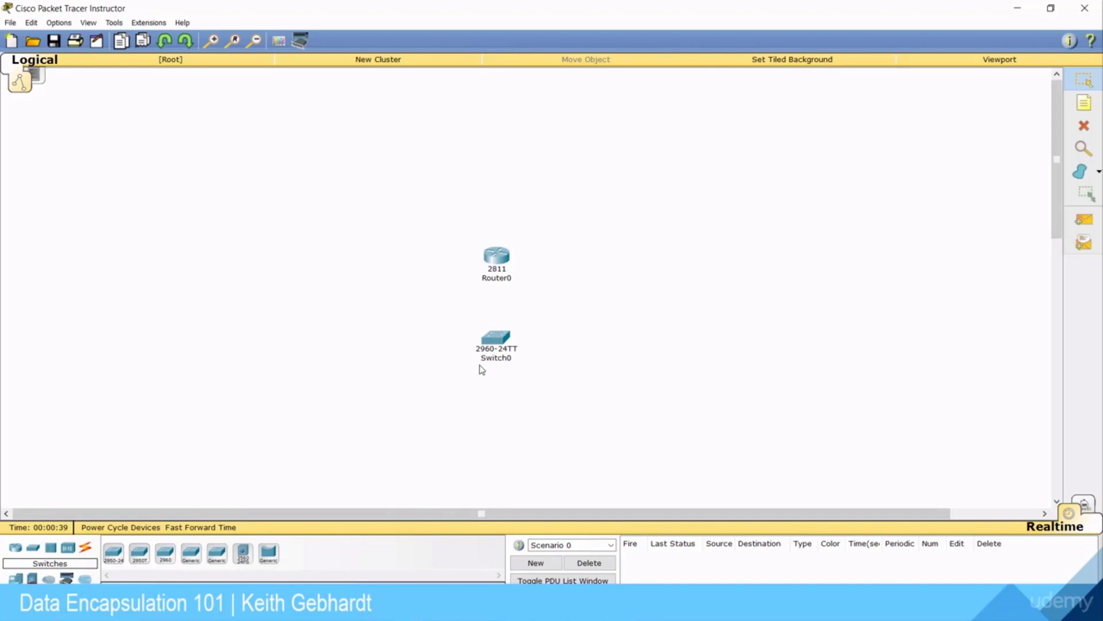
- Add two PC-PTs and a Server-PT around the switch and drag them into position
{"action": "left_click", "coordinate": [15, 579]}
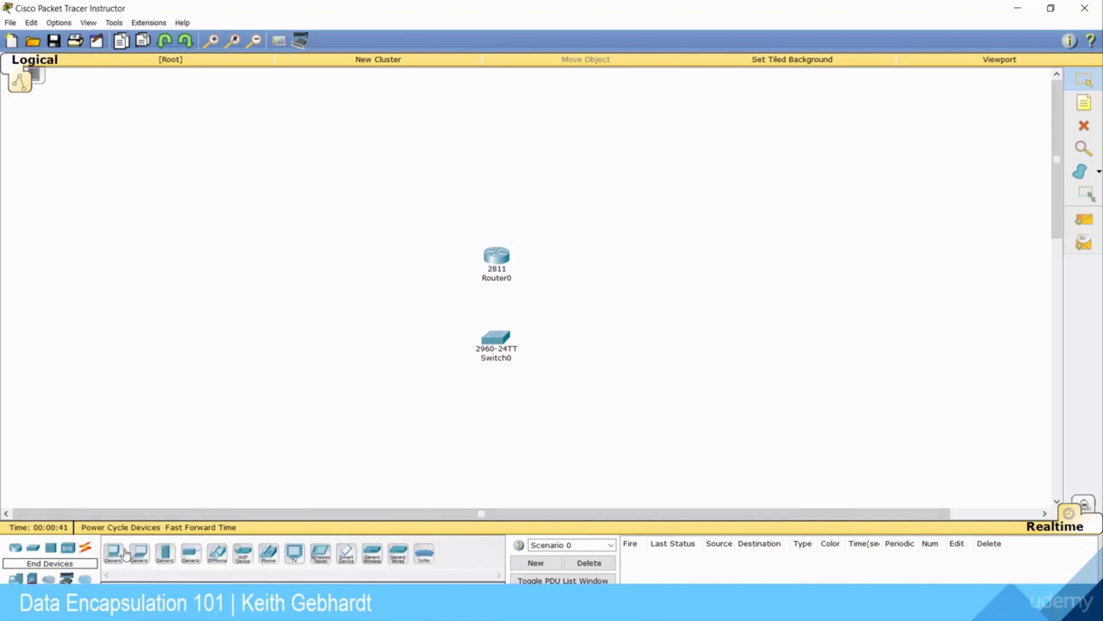
{"action": "left_click", "coordinate": [114, 553]}
{"action": "left_click", "coordinate": [384, 344]}
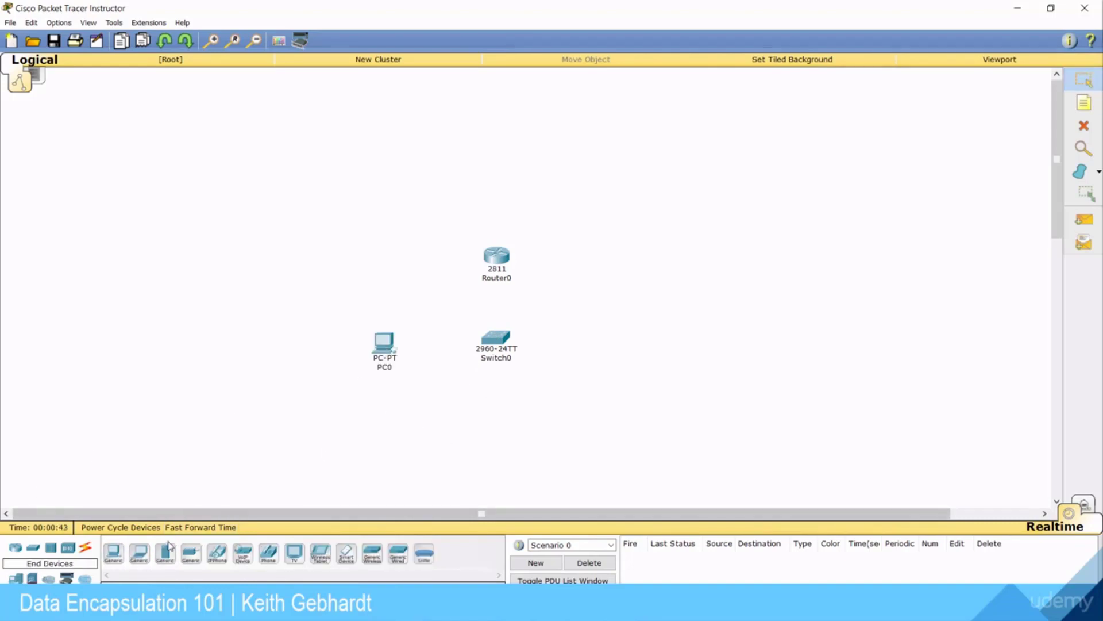
{"action": "left_click", "coordinate": [113, 555], "text": "ctrl"}
{"action": "left_click", "coordinate": [608, 342]}
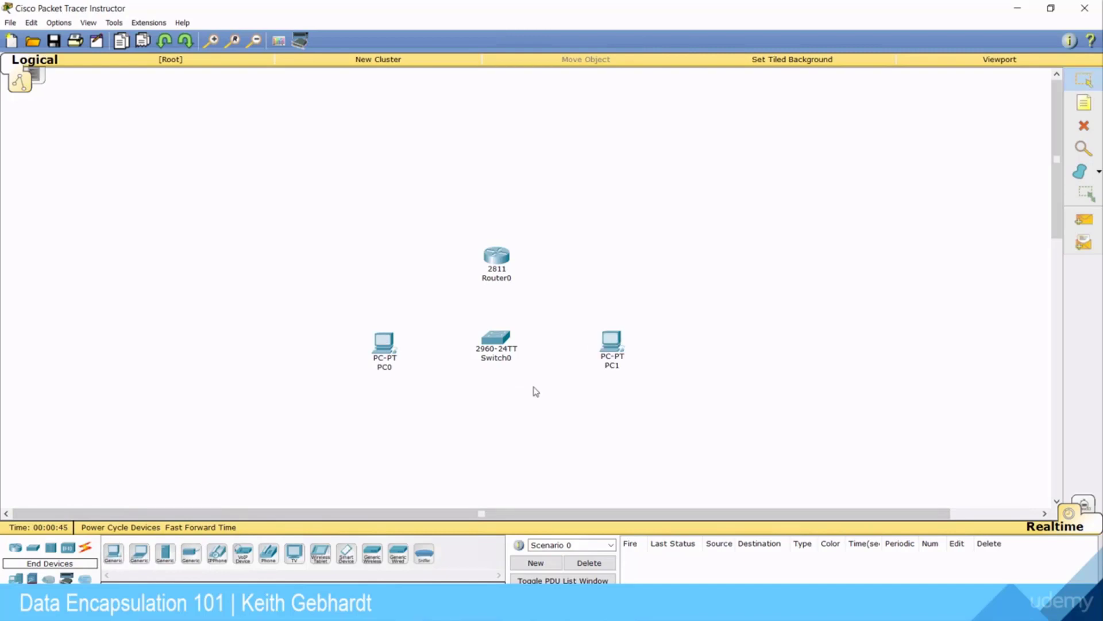
{"action": "left_click", "coordinate": [165, 553], "text": "ctrl"}
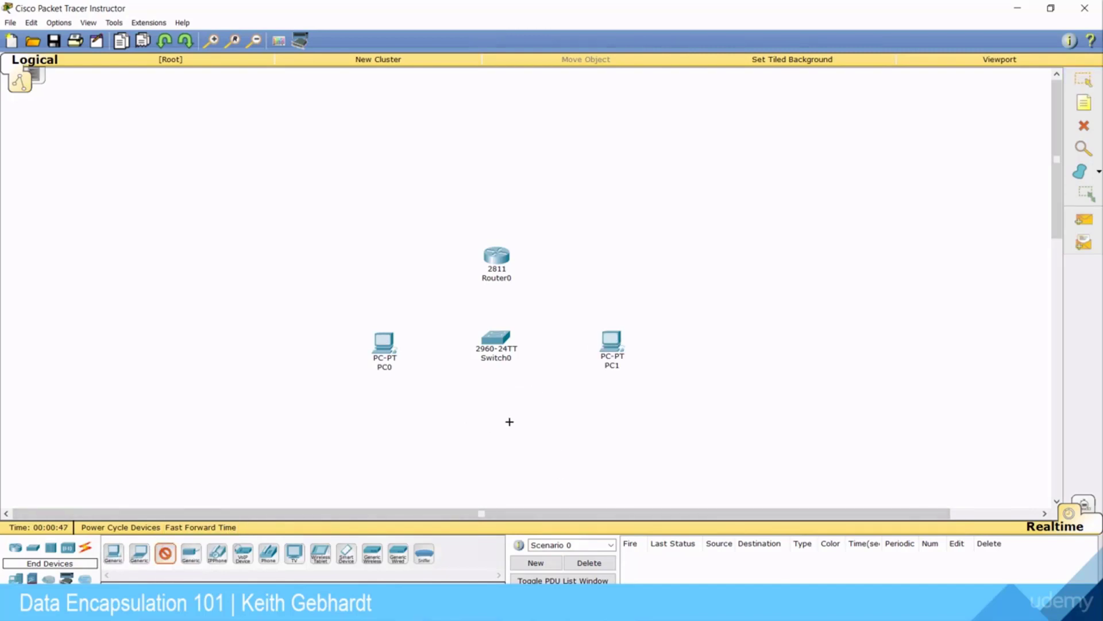
{"action": "left_click", "coordinate": [491, 423]}
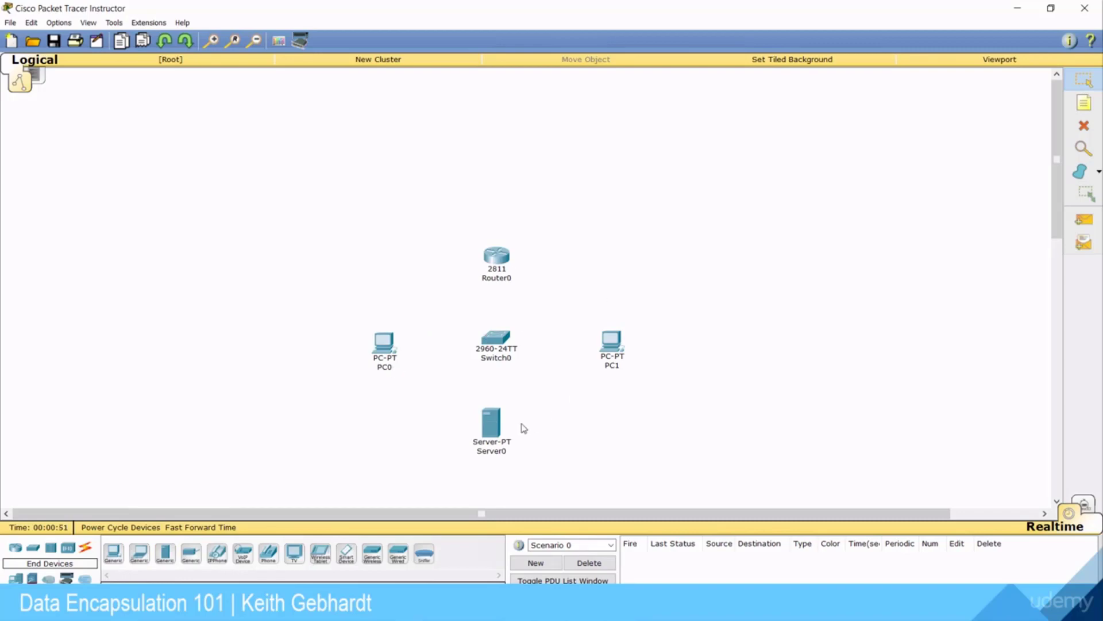
{"action": "mouse_move", "coordinate": [494, 431]}
{"action": "left_mouse_down"}
{"action": "mouse_move", "coordinate": [551, 377]}
{"action": "mouse_move", "coordinate": [616, 341]}
{"action": "mouse_move", "coordinate": [501, 430]}
{"action": "left_mouse_up"}
{"action": "left_click_drag", "start_coordinate": [576, 334], "coordinate": [629, 344]}
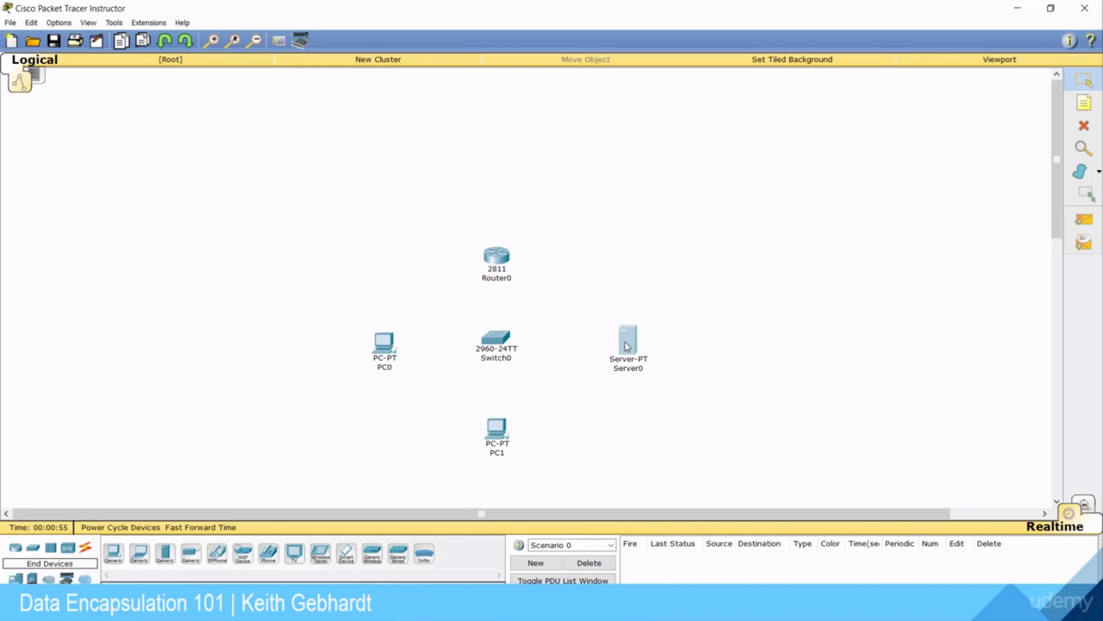
- Rename PC0, PC1 and Server0 labels to 192.168.1.10, 192.168.1.15 and 192.168.1.20
{"action": "left_click", "coordinate": [385, 367]}
{"action": "key", "text": "ctrl+a"}
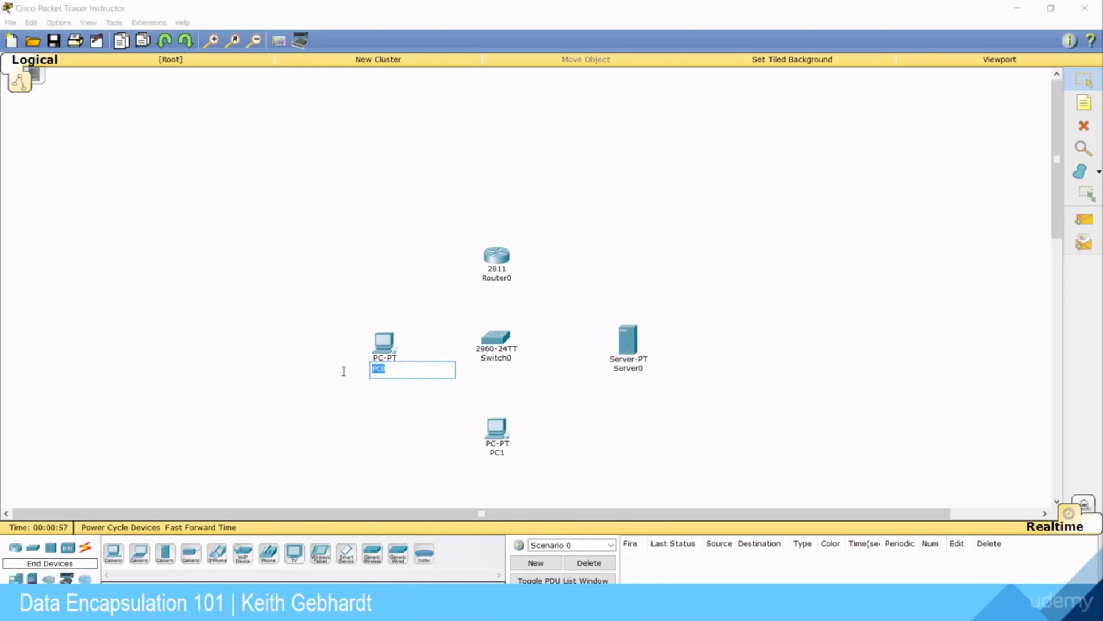
{"action": "type", "text": "192.168.1.10"}
{"action": "left_click", "coordinate": [498, 452]}
{"action": "key", "text": "ctrl+a"}
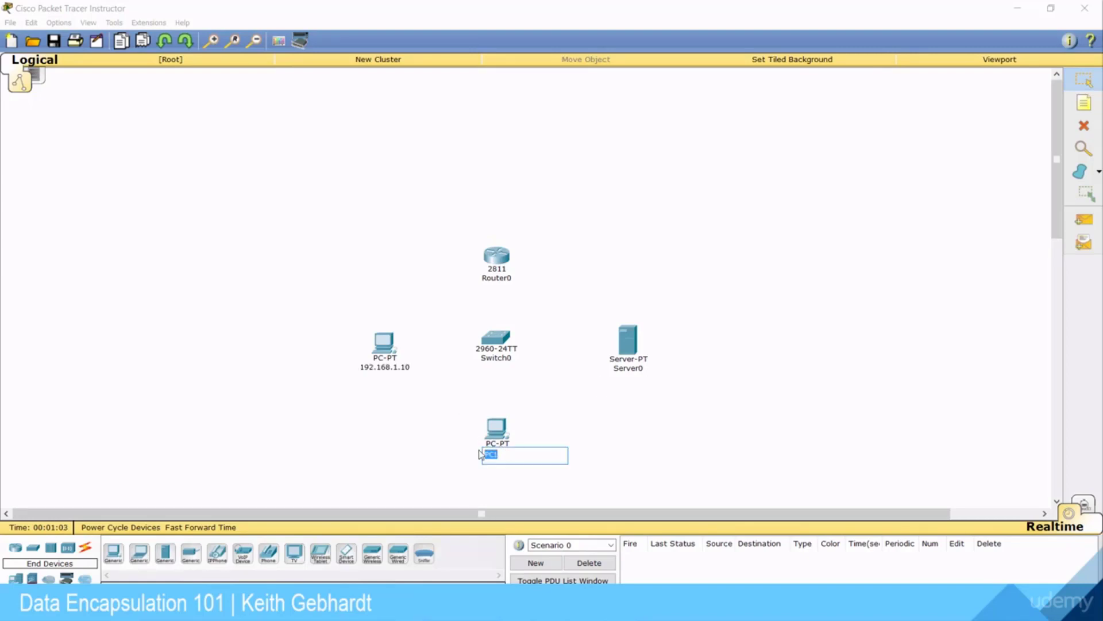
{"action": "type", "text": "192.168.1.15"}
{"action": "left_click", "coordinate": [637, 370]}
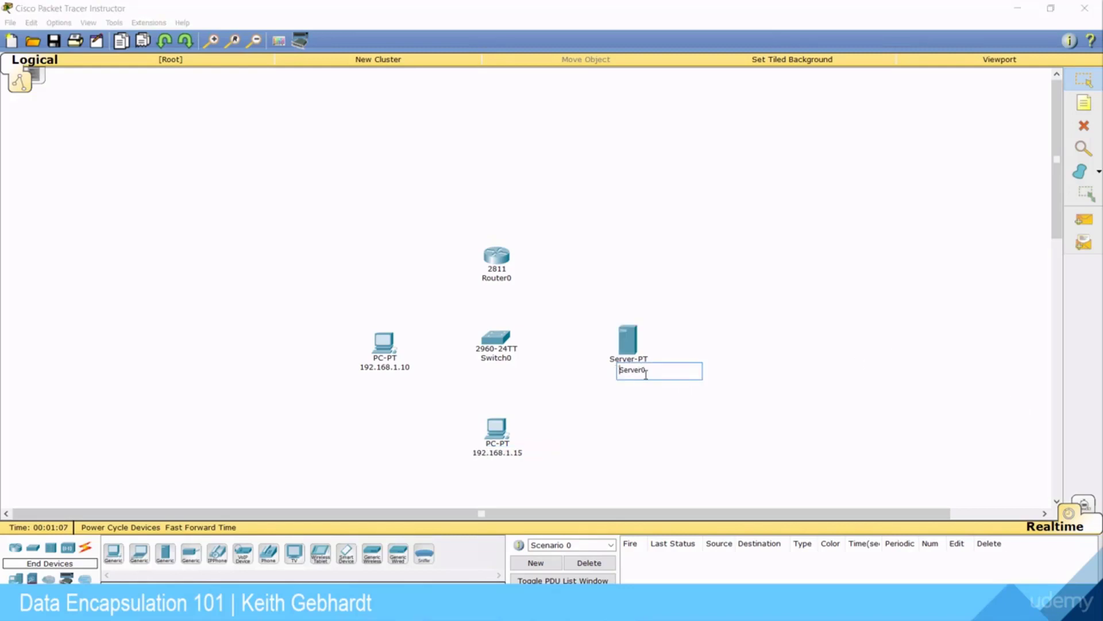
{"action": "left_click_drag", "start_coordinate": [645, 371], "coordinate": [611, 385]}
{"action": "type", "text": "192.168.1.20"}
{"action": "left_click", "coordinate": [593, 390]}
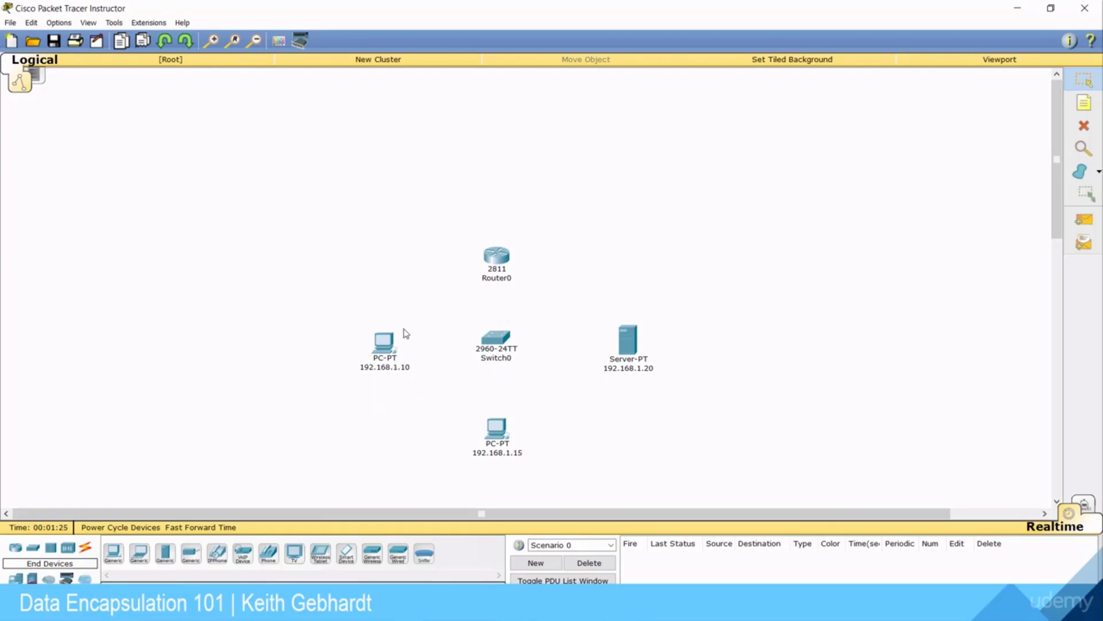
- Append MAC endings to labels: 192.168.1.10 - 8E6E, 192.168.1.20 - E977, 192.168.1.15 - 8D56
{"action": "mouse_move", "coordinate": [392, 345]}
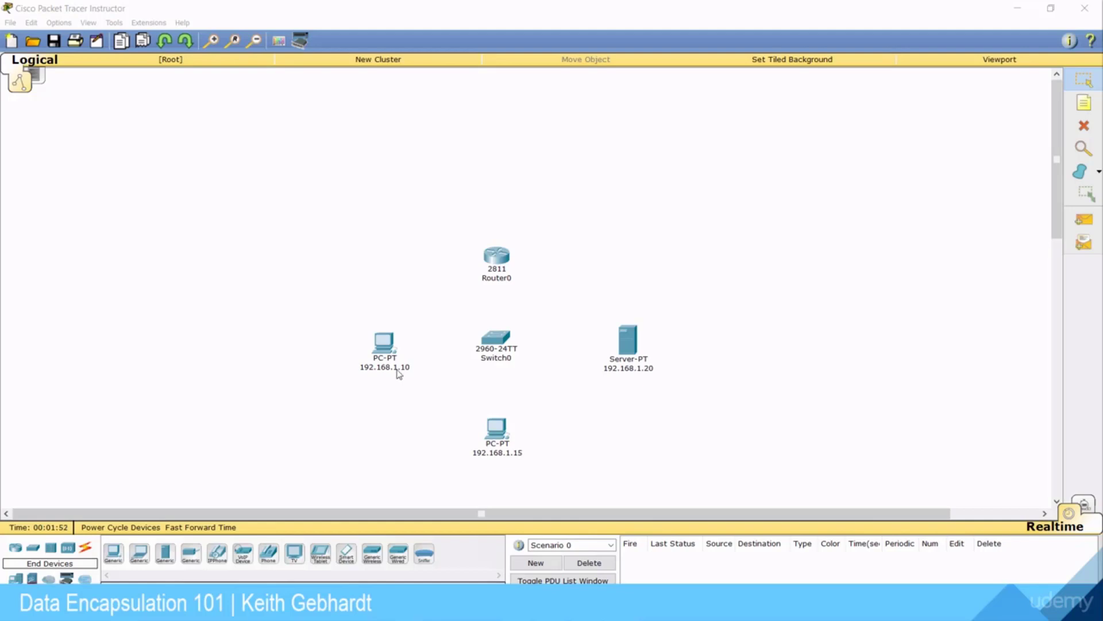
{"action": "left_click", "coordinate": [388, 369]}
{"action": "left_click", "coordinate": [635, 401]}
{"action": "mouse_move", "coordinate": [639, 347]}
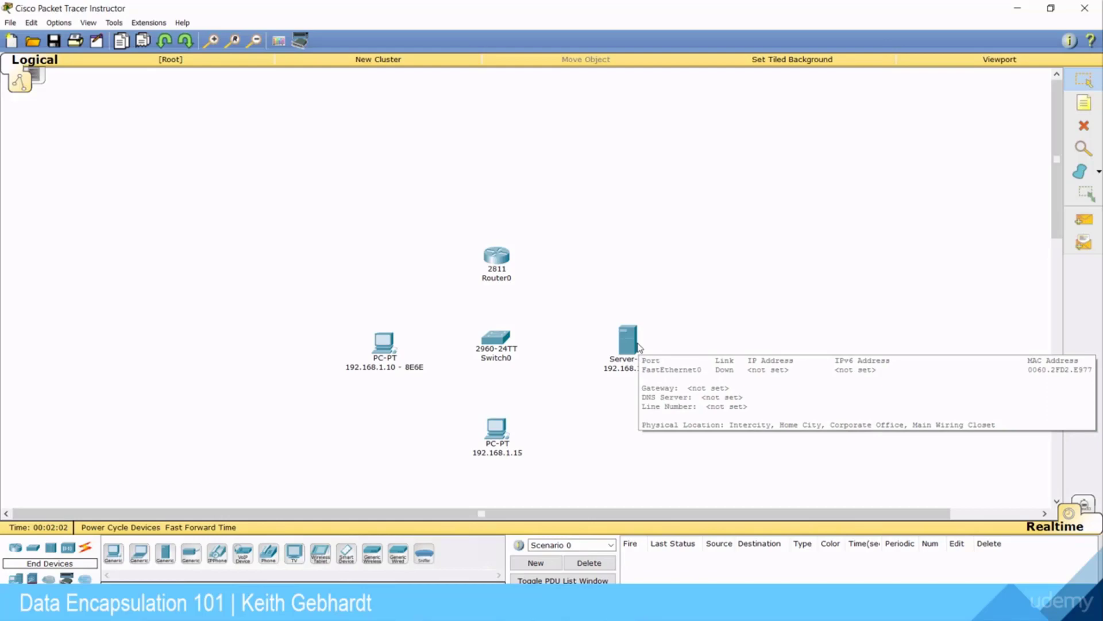
{"action": "left_click", "coordinate": [635, 369]}
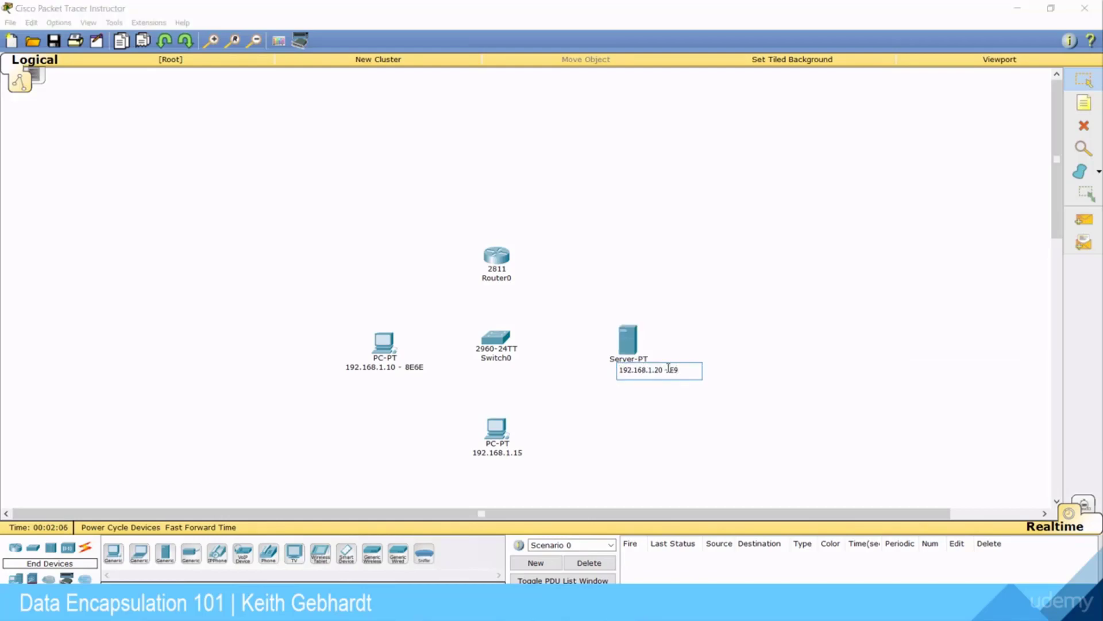
{"action": "left_click", "coordinate": [600, 492]}
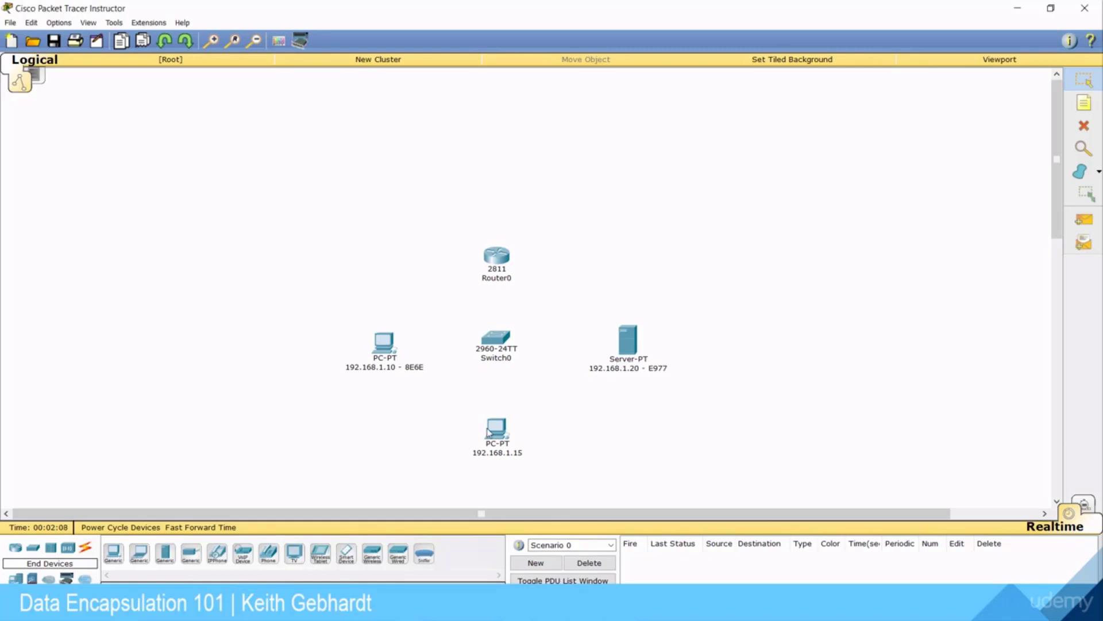
{"action": "mouse_move", "coordinate": [493, 432]}
{"action": "left_click", "coordinate": [512, 457]}
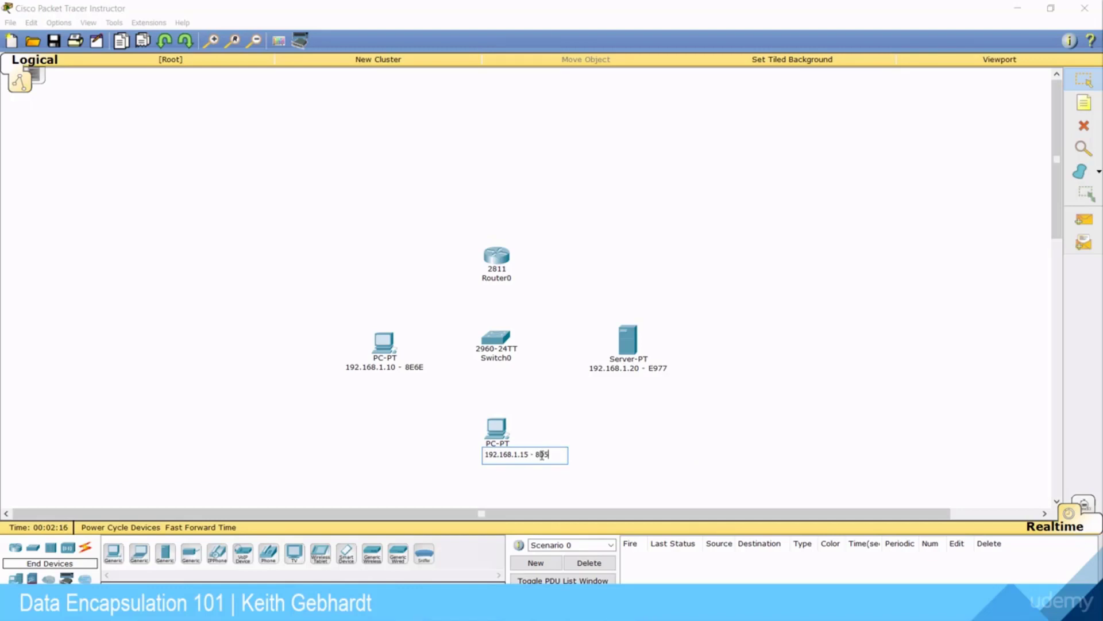
{"action": "key", "text": "Return"}
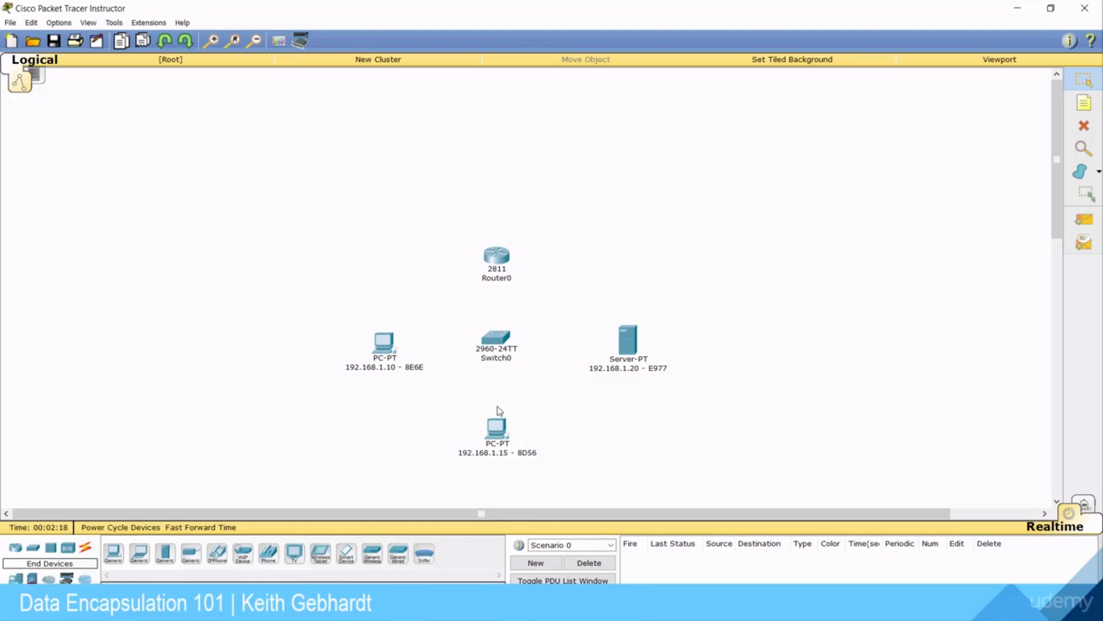
- Cable both PCs' FastEthernet0 ports to switch ports Fa0/1 and Fa0/2 with straight-through copper
{"action": "left_click", "coordinate": [85, 549]}
{"action": "left_click", "coordinate": [173, 557]}
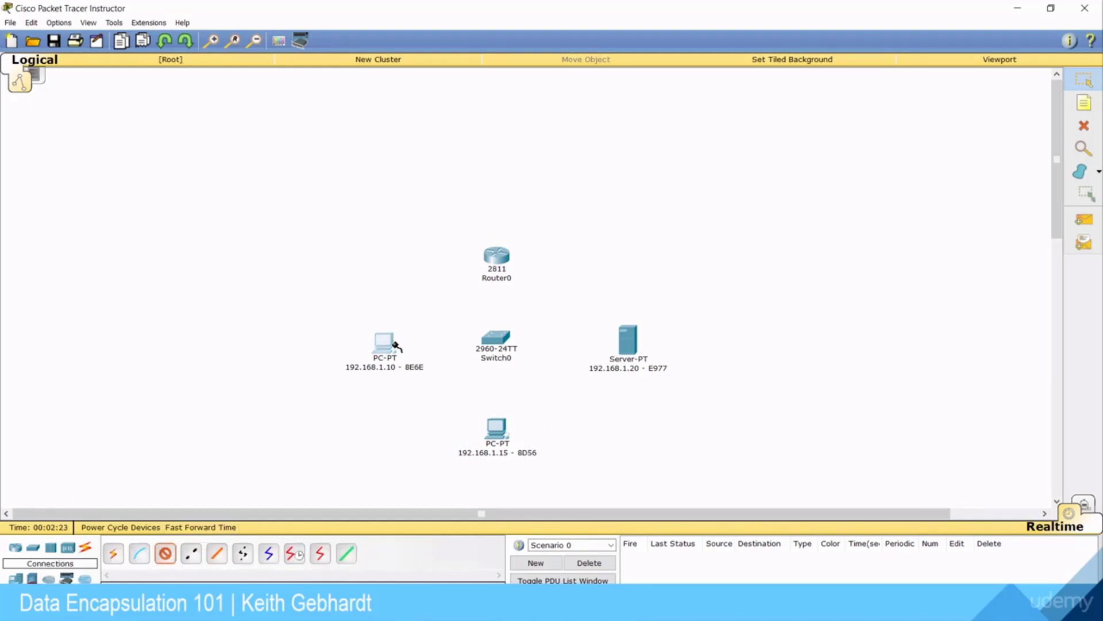
{"action": "left_click", "coordinate": [392, 341]}
{"action": "left_click", "coordinate": [463, 370]}
{"action": "left_click", "coordinate": [496, 338]}
{"action": "left_click", "coordinate": [551, 25]}
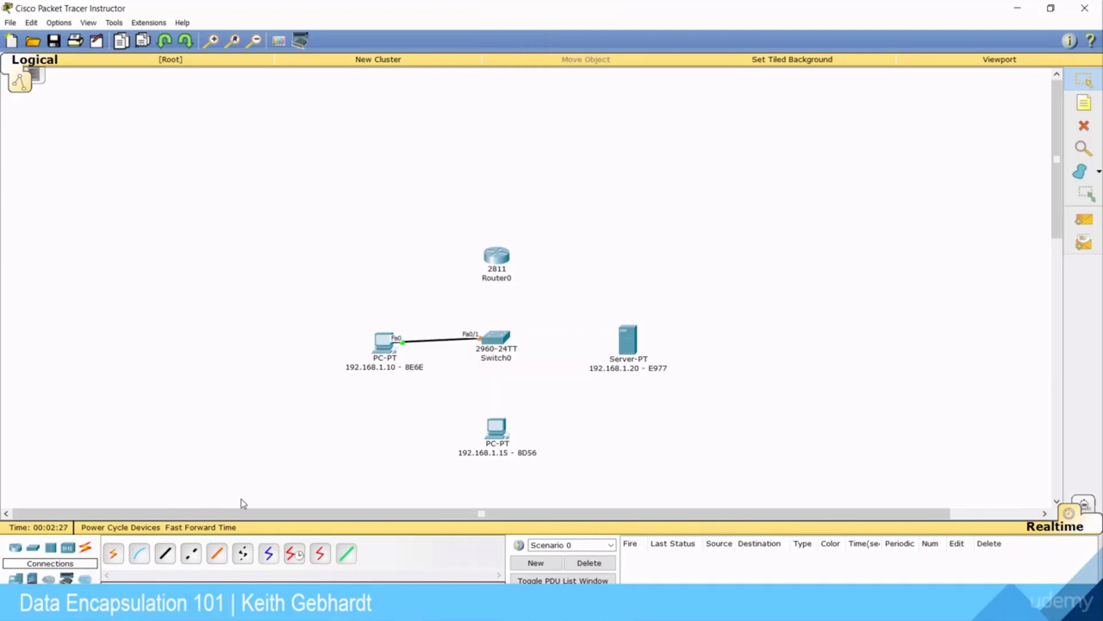
{"action": "left_click", "coordinate": [166, 554]}
{"action": "left_click", "coordinate": [494, 431]}
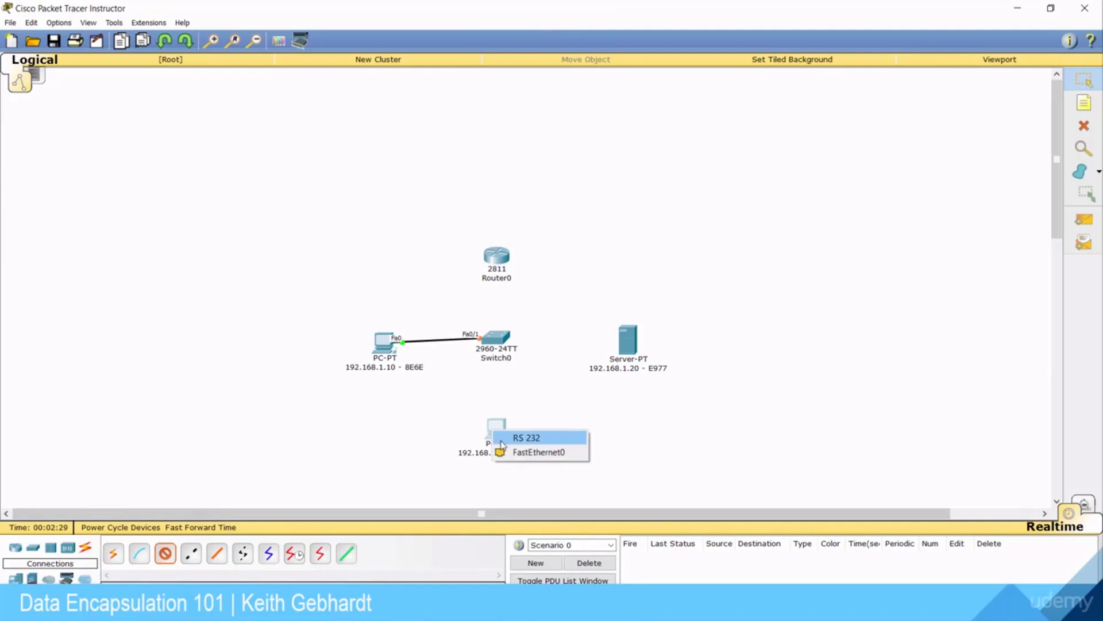
{"action": "left_click", "coordinate": [520, 451]}
{"action": "left_click", "coordinate": [496, 339]}
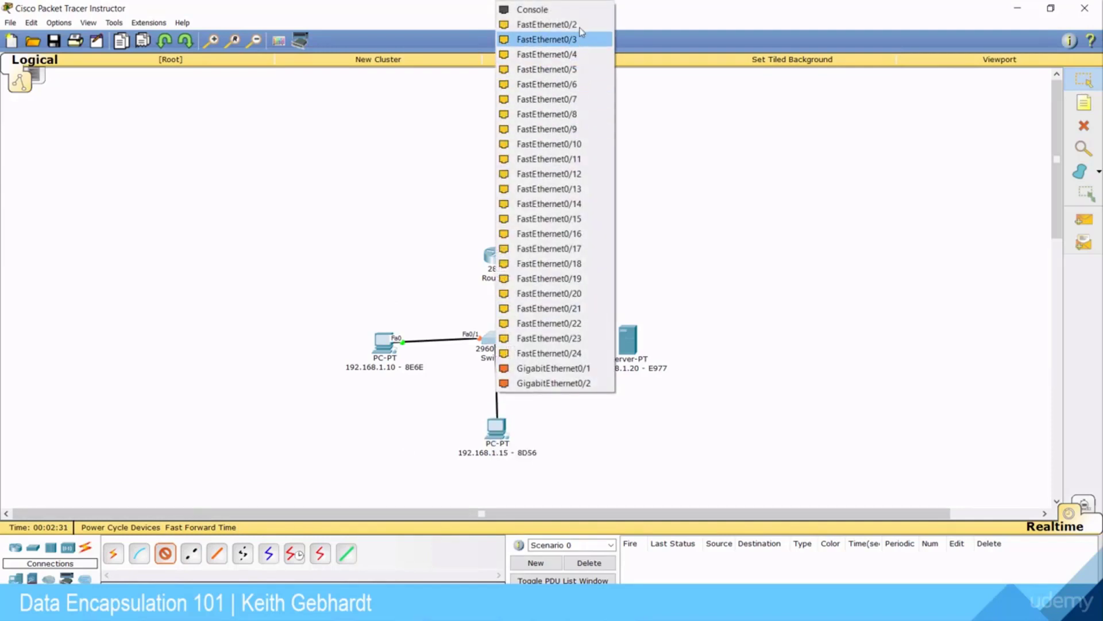
{"action": "left_click", "coordinate": [546, 24]}
- Connect the server to switch port FastEthernet0/3
{"action": "left_click", "coordinate": [166, 554]}
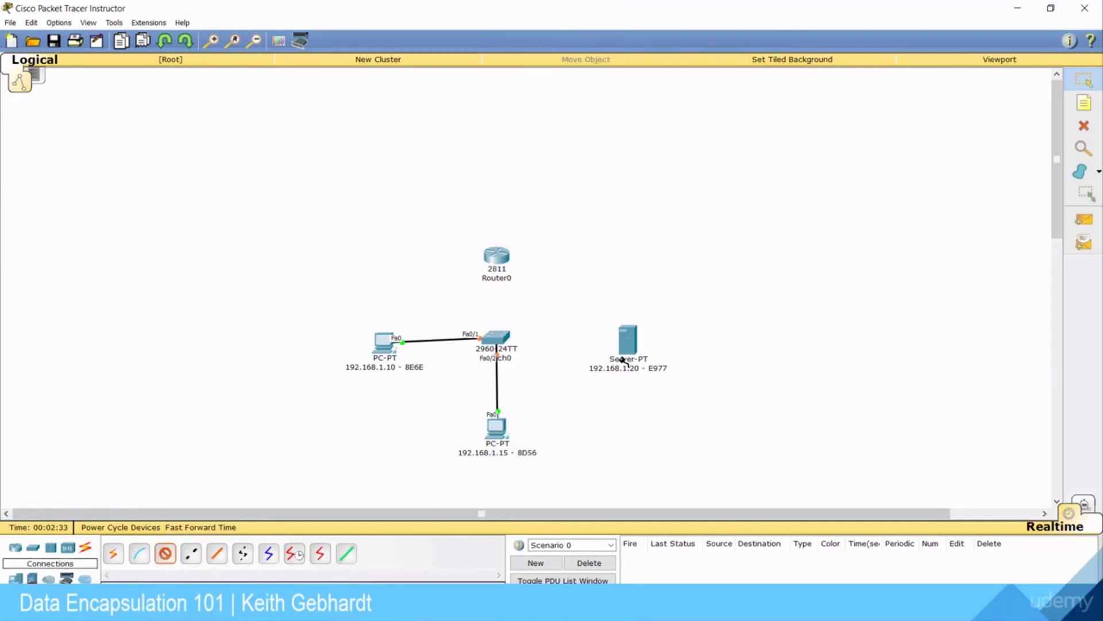
{"action": "left_click", "coordinate": [628, 345]}
{"action": "left_click", "coordinate": [664, 353]}
{"action": "left_click", "coordinate": [508, 339]}
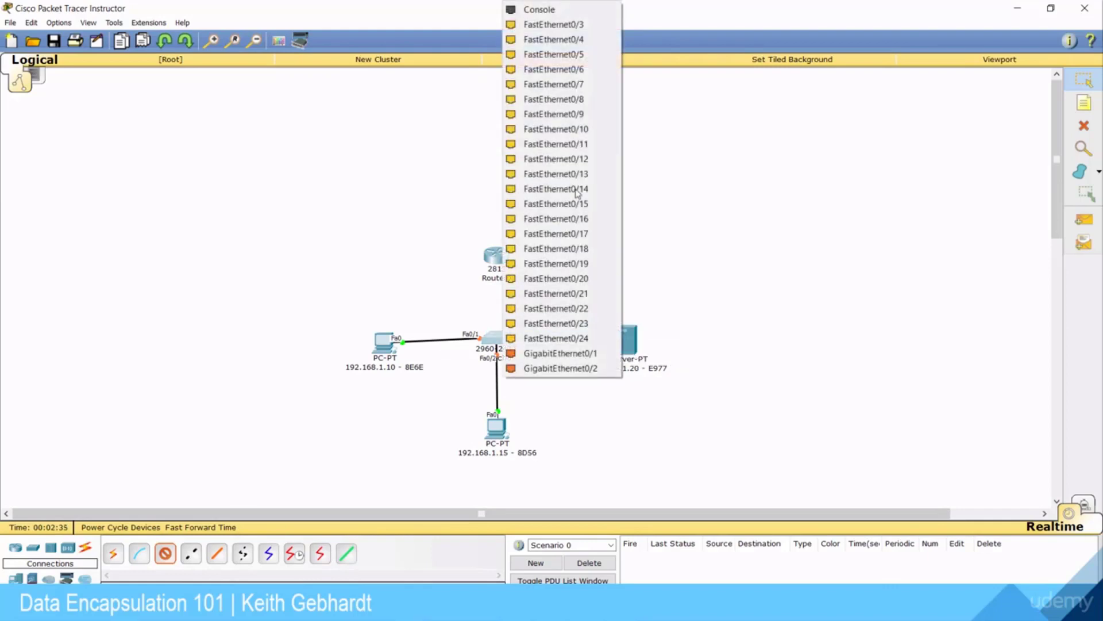
{"action": "left_click", "coordinate": [551, 60]}
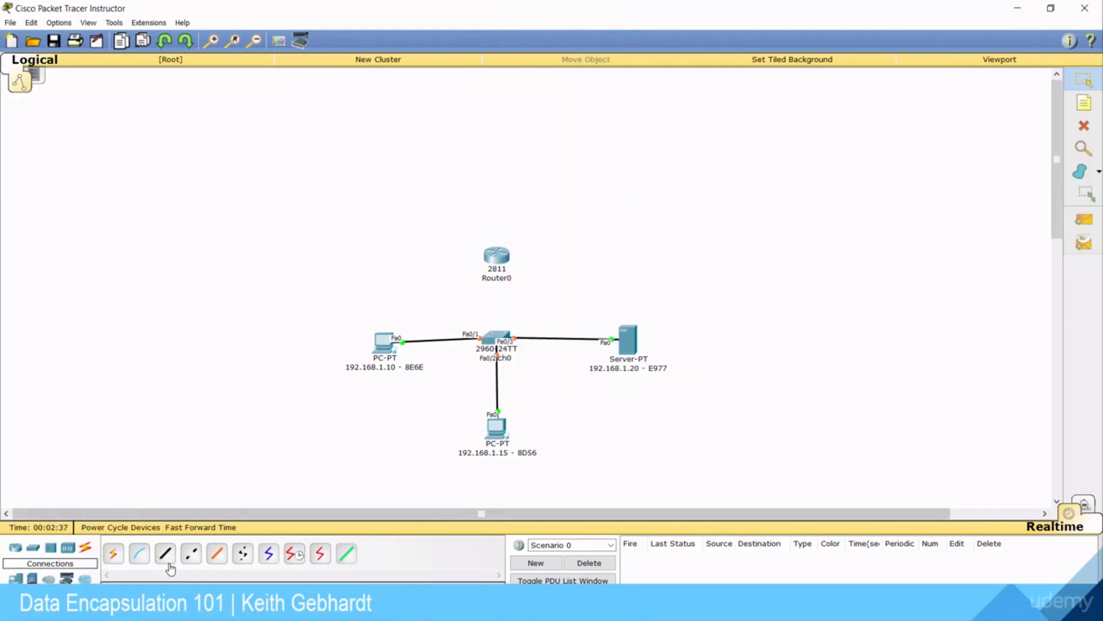
- Connect the router's FastEthernet0/0 to switch port FastEthernet0/4
{"action": "left_click", "coordinate": [165, 553]}
{"action": "left_click", "coordinate": [496, 256]}
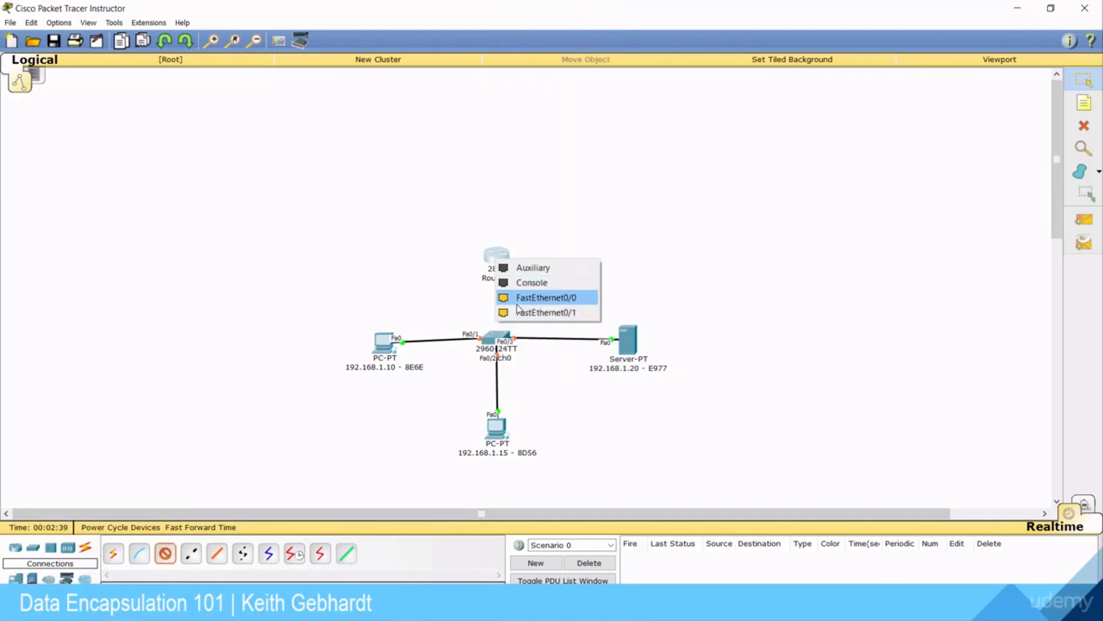
{"action": "left_click", "coordinate": [545, 297]}
{"action": "left_click", "coordinate": [494, 337]}
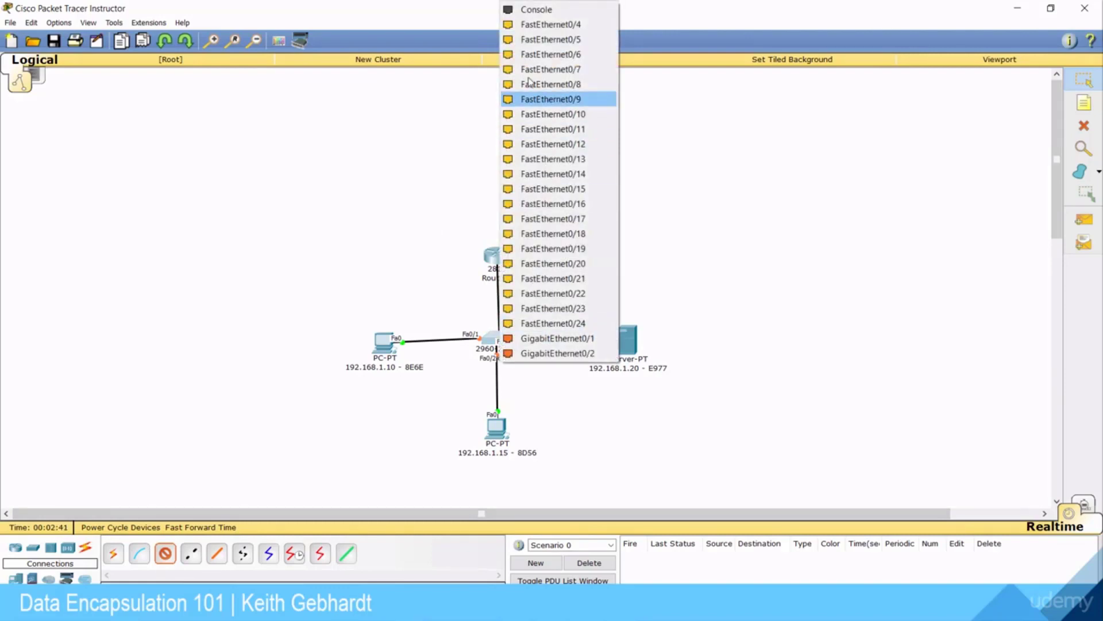
{"action": "left_click", "coordinate": [534, 24]}
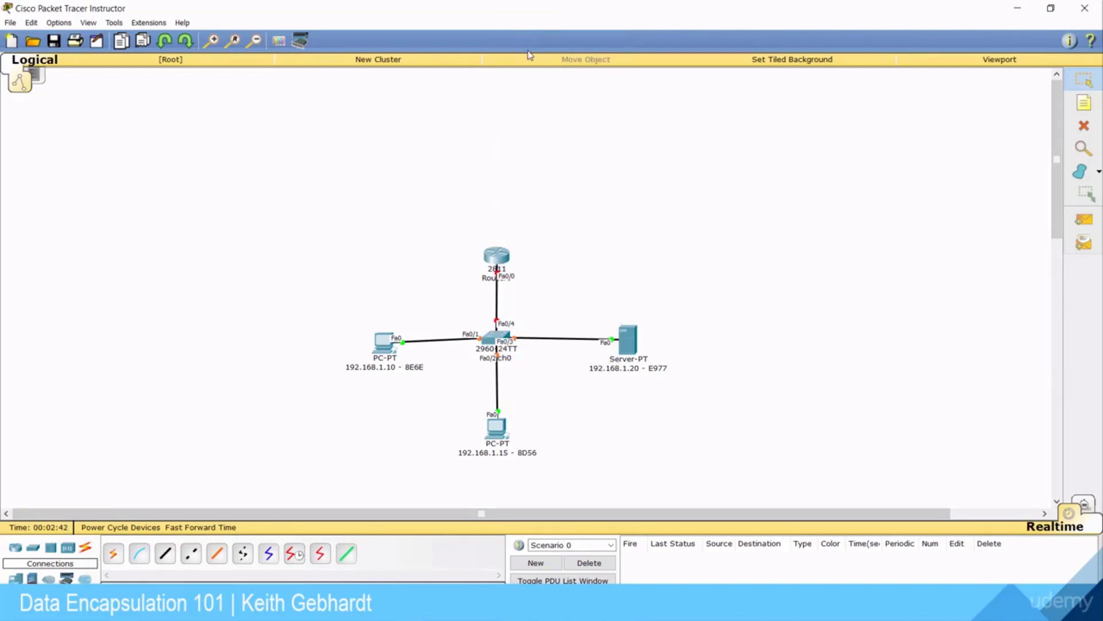
- In Router0's CLI, skip initial setup and enter configuration mode for interface fa0/0
{"action": "left_click", "coordinate": [498, 253]}
{"action": "left_click", "coordinate": [478, 186]}
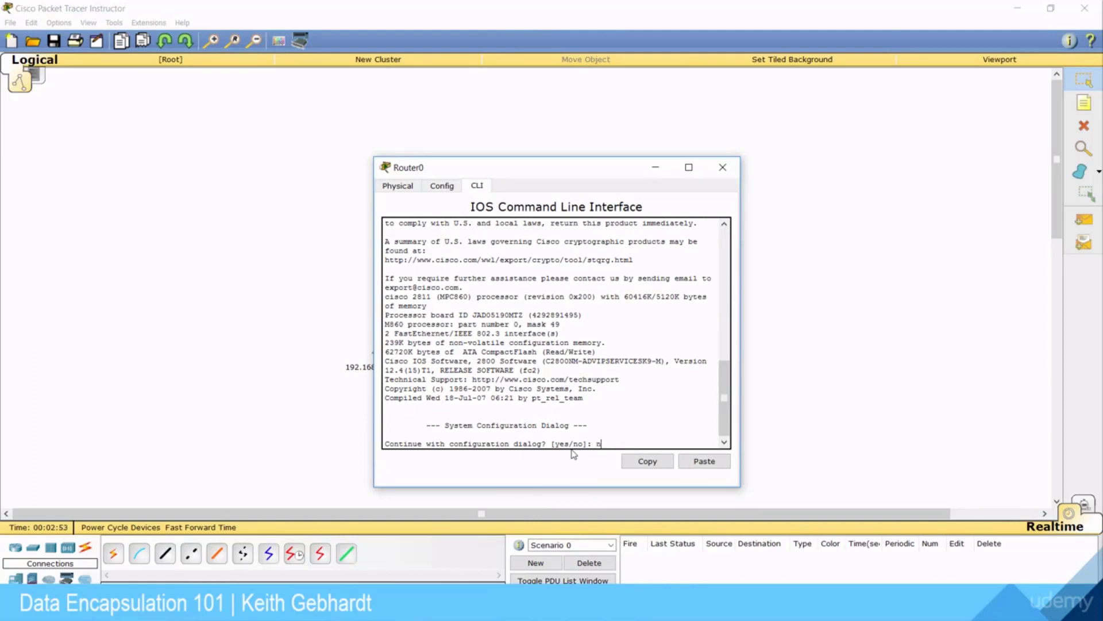
{"action": "type", "text": "n"}
{"action": "key", "text": "Return"}
{"action": "key", "text": "Return"}
{"action": "type", "text": "er>e"}
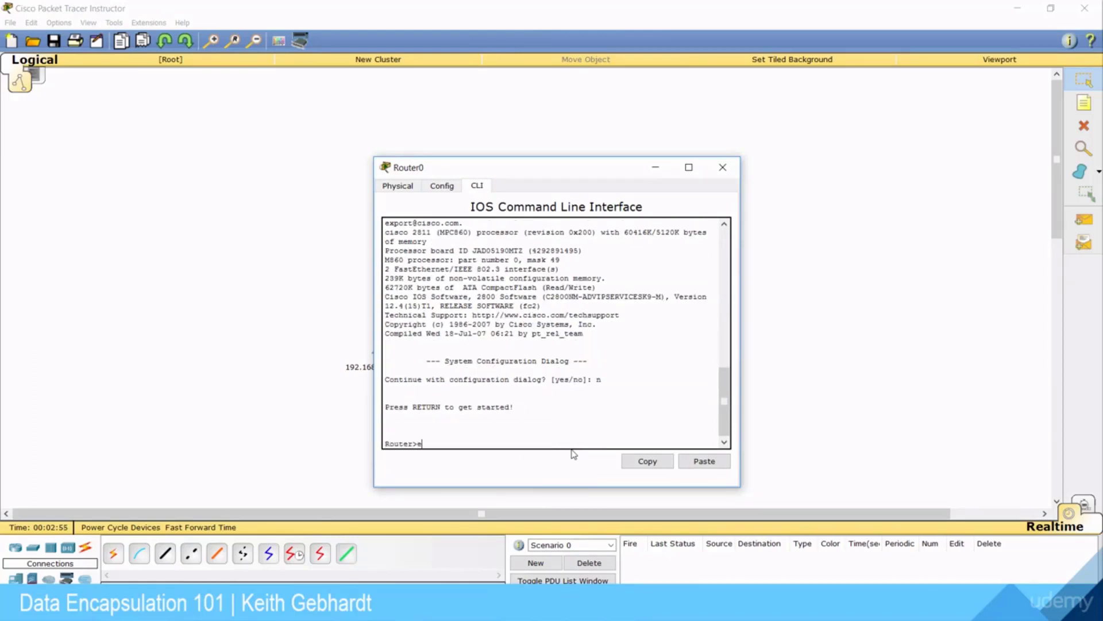
{"action": "type", "text": "n"}
{"action": "key", "text": "Return"}
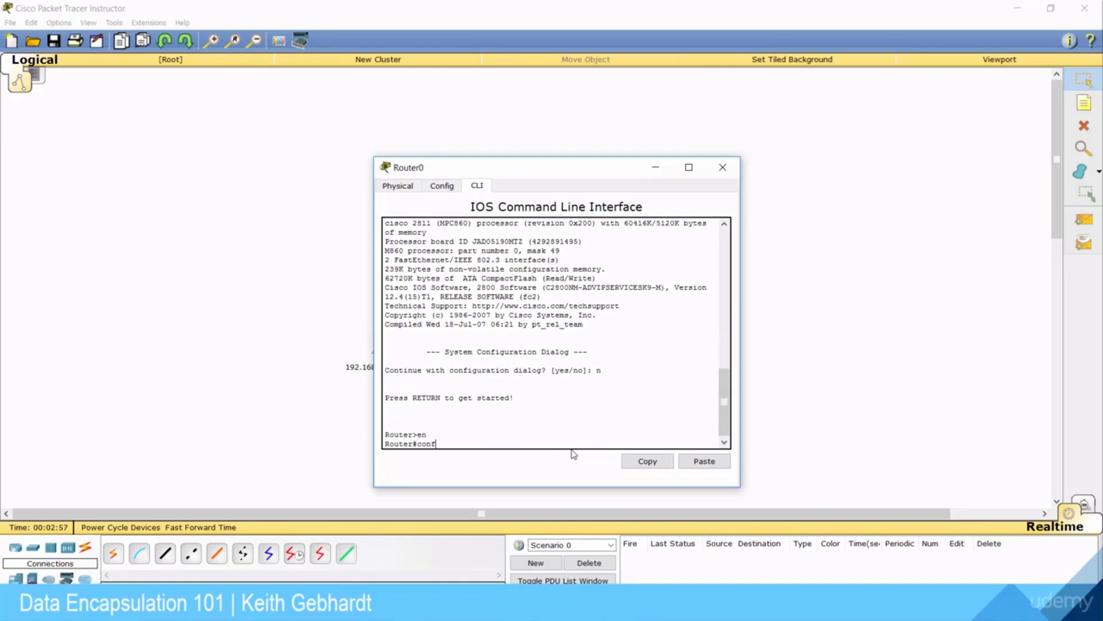
{"action": "type", "text": "conf t"}
{"action": "key", "text": "Return"}
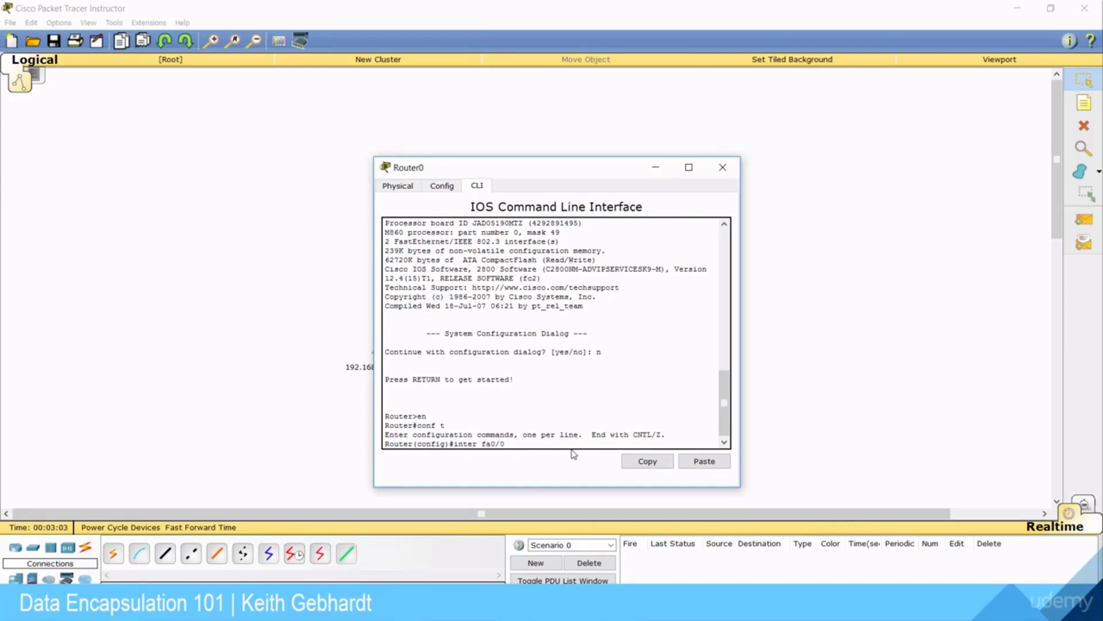
{"action": "type", "text": "inter fa0/0"}
{"action": "key", "text": "Return"}
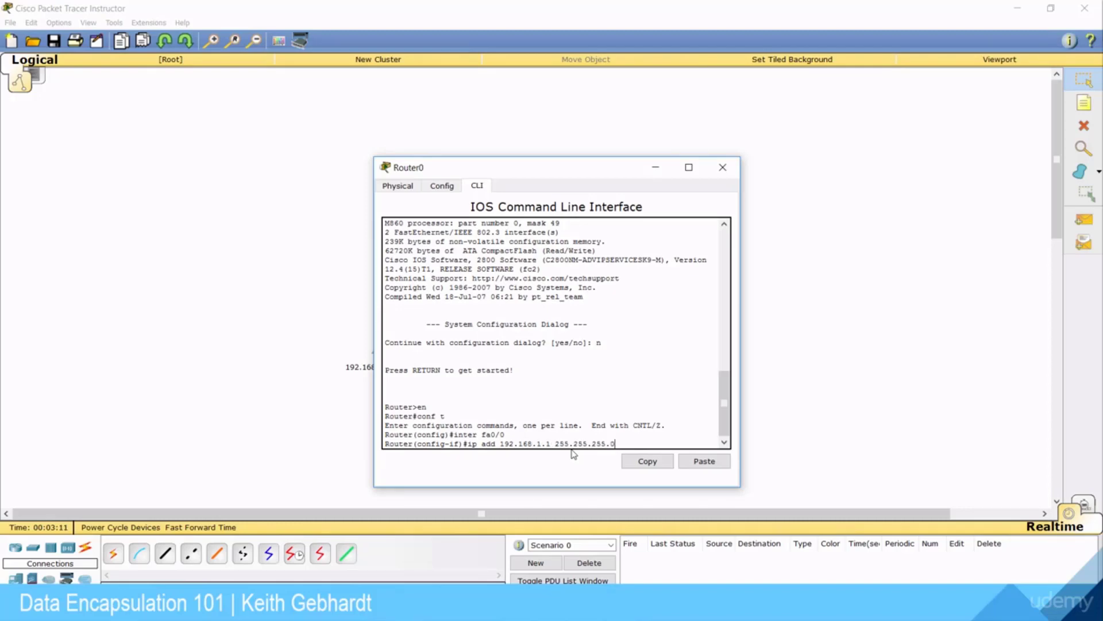
- Assign 192.168.1.1 255.255.255.0 to fa0/0, enable it with no shutdown, and save with do wr
{"action": "key", "text": "Return"}
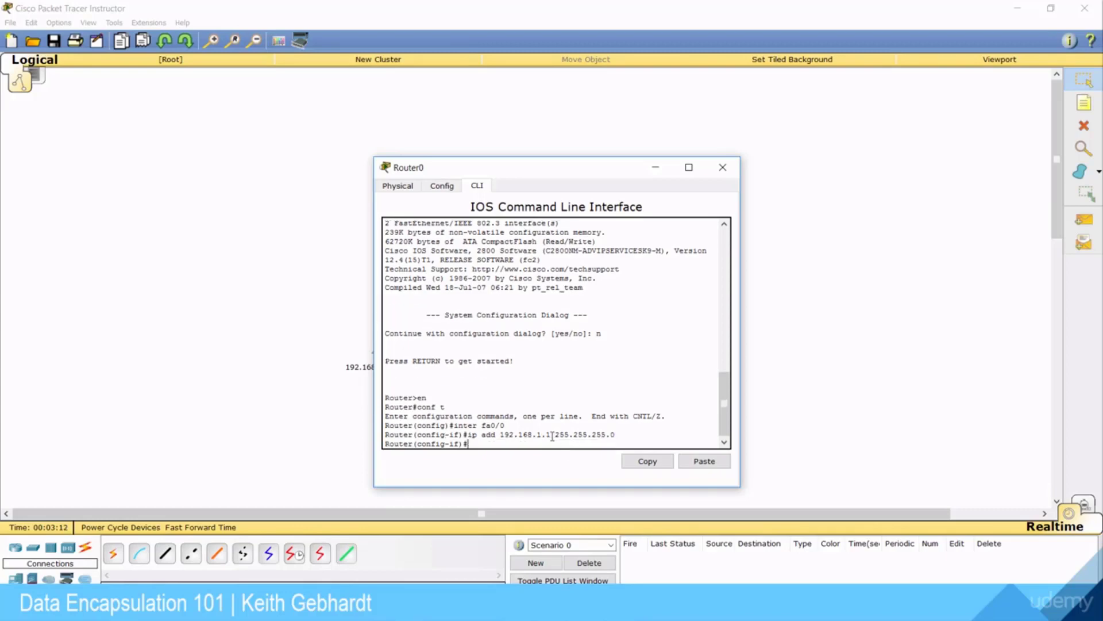
{"action": "left_click_drag", "start_coordinate": [552, 436], "coordinate": [496, 435]}
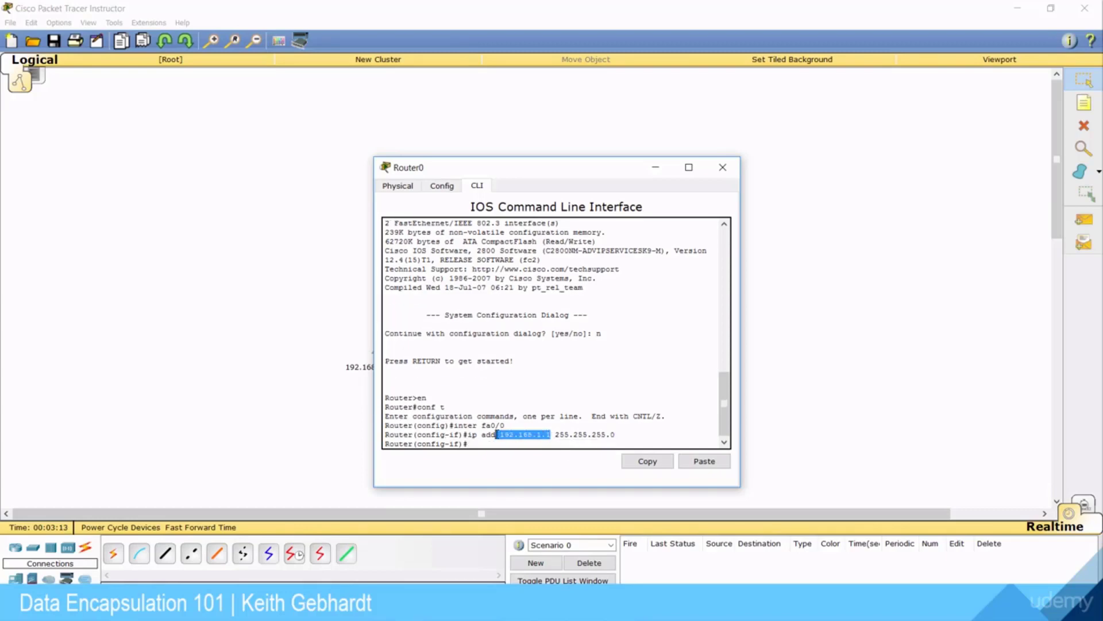
{"action": "left_click", "coordinate": [494, 441]}
{"action": "left_click_drag", "start_coordinate": [564, 172], "coordinate": [740, 165]}
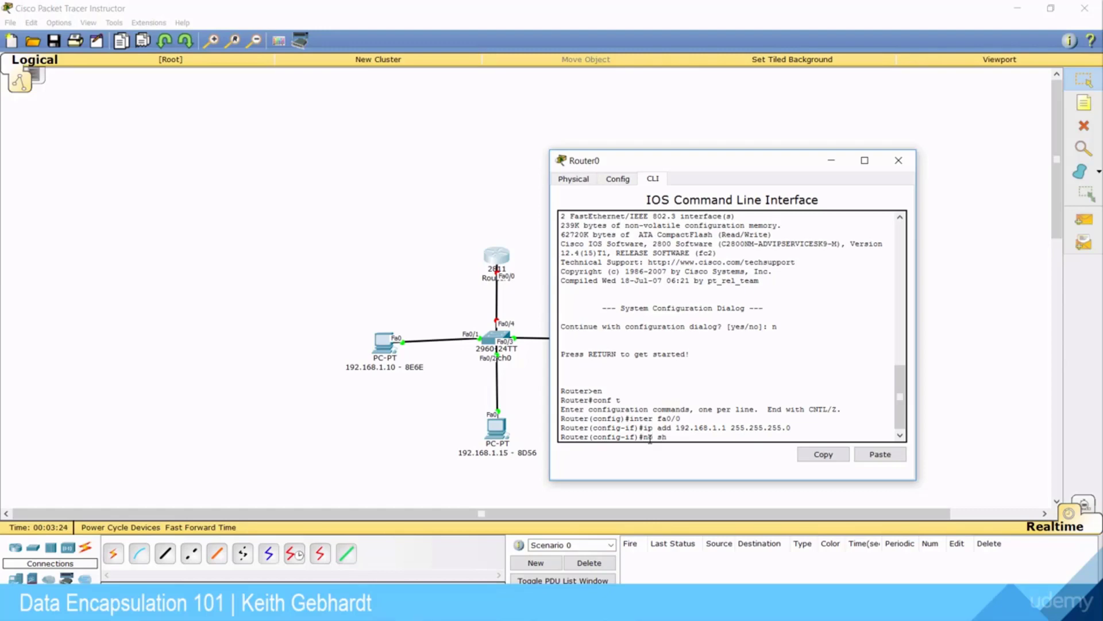
{"action": "key", "text": "Return"}
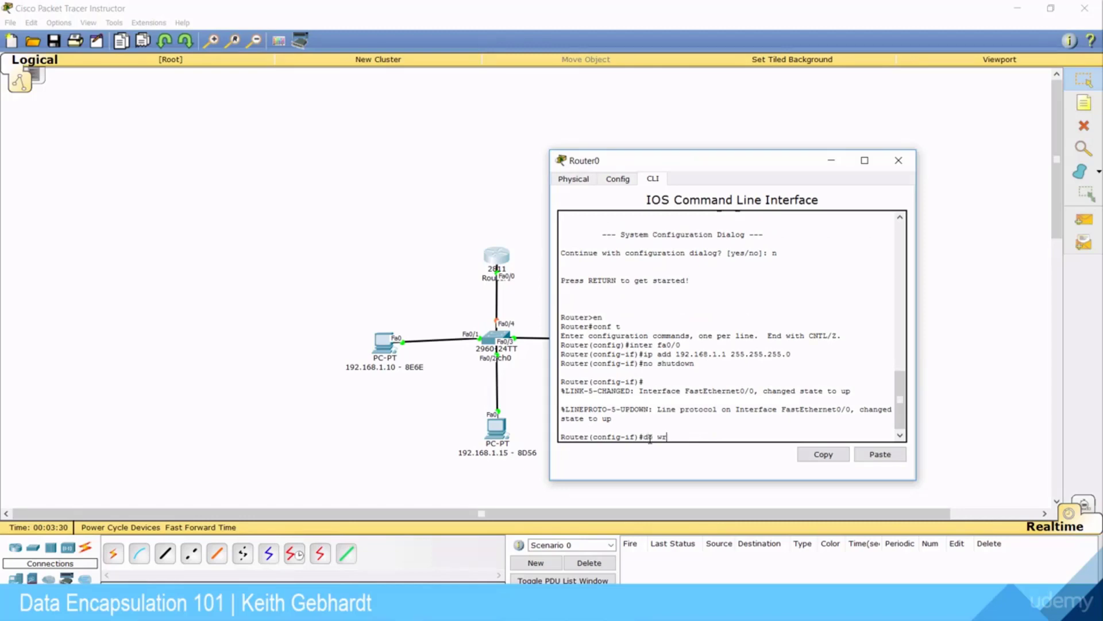
{"action": "key", "text": "Return"}
{"action": "key", "text": "Return"}
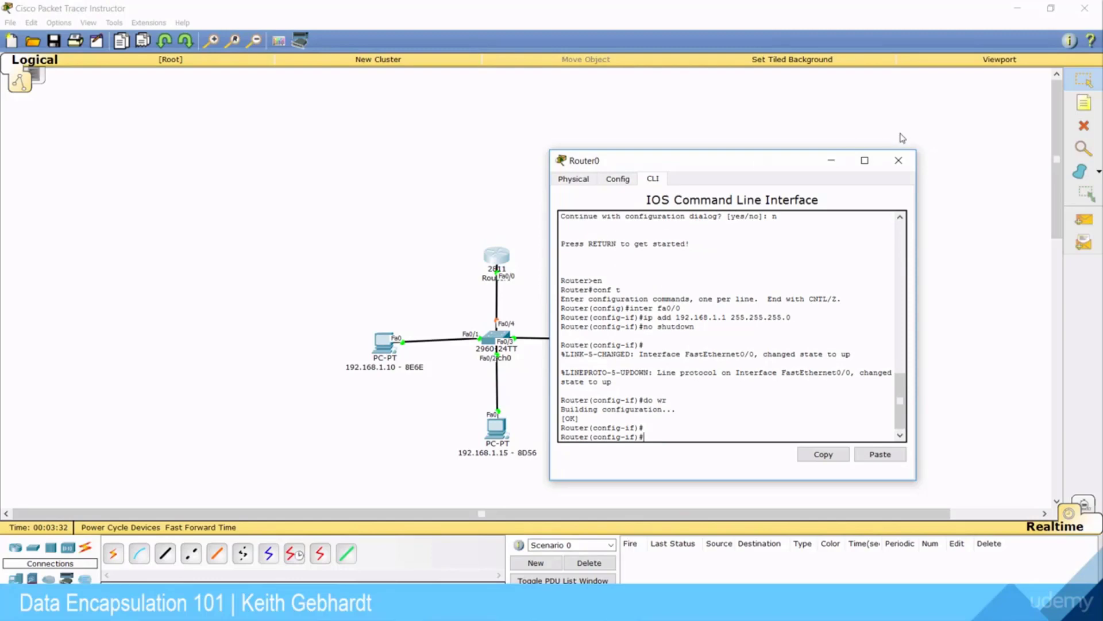
{"action": "left_click", "coordinate": [898, 159]}
- Give PC 192.168.1.10 static IP 192.168.1.10, mask 255.255.255.0 and a default gateway
{"action": "left_click", "coordinate": [371, 344]}
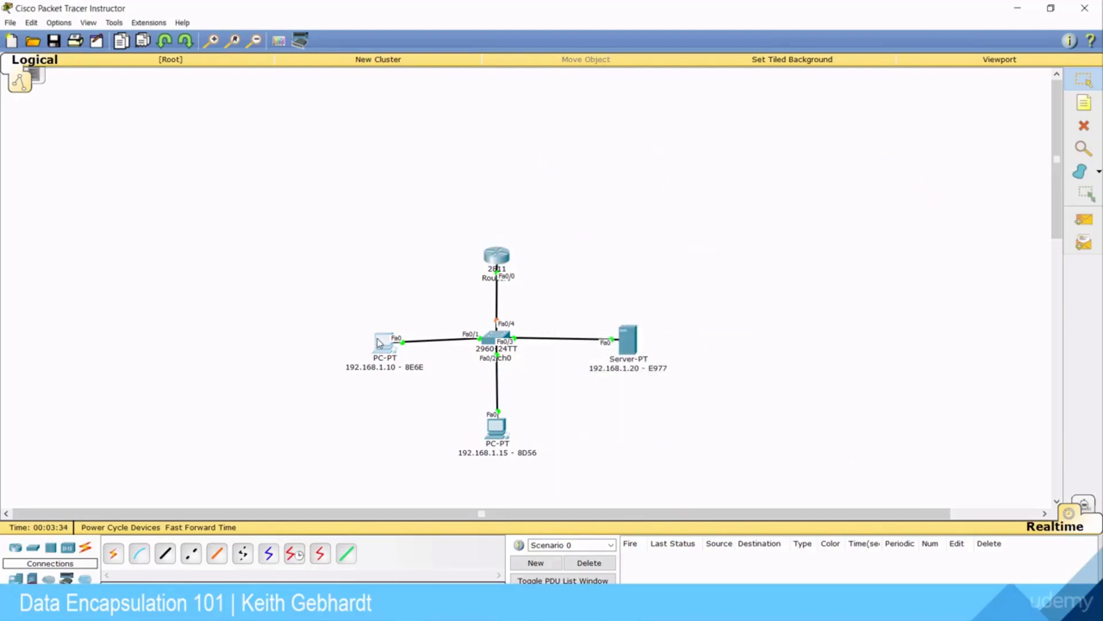
{"action": "left_click", "coordinate": [490, 182]}
{"action": "left_click_drag", "start_coordinate": [496, 170], "coordinate": [678, 165]}
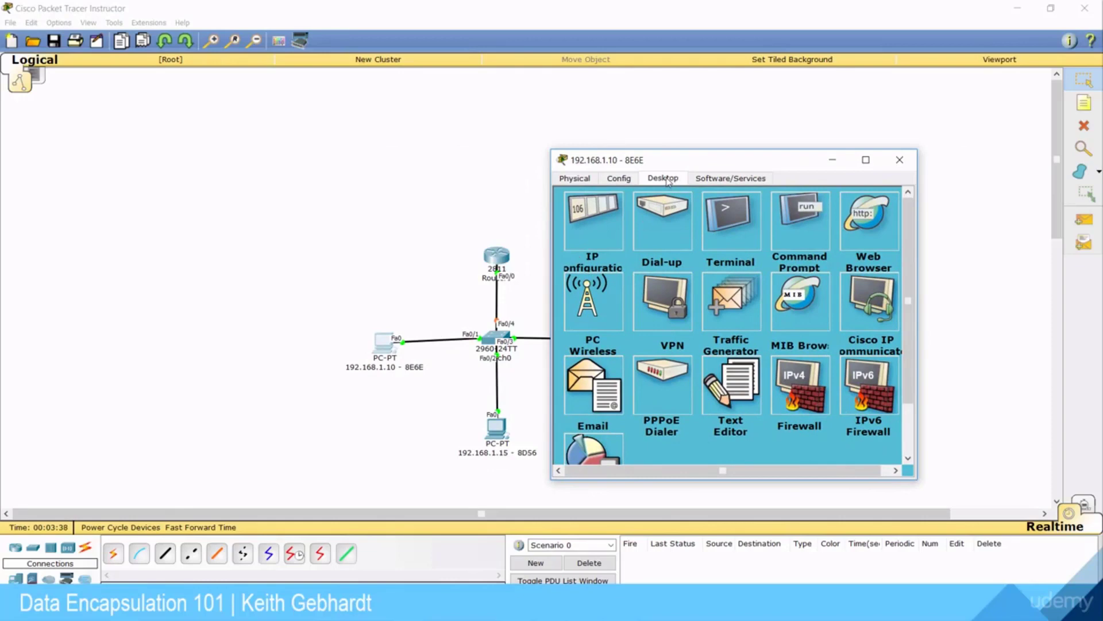
{"action": "left_click", "coordinate": [602, 228]}
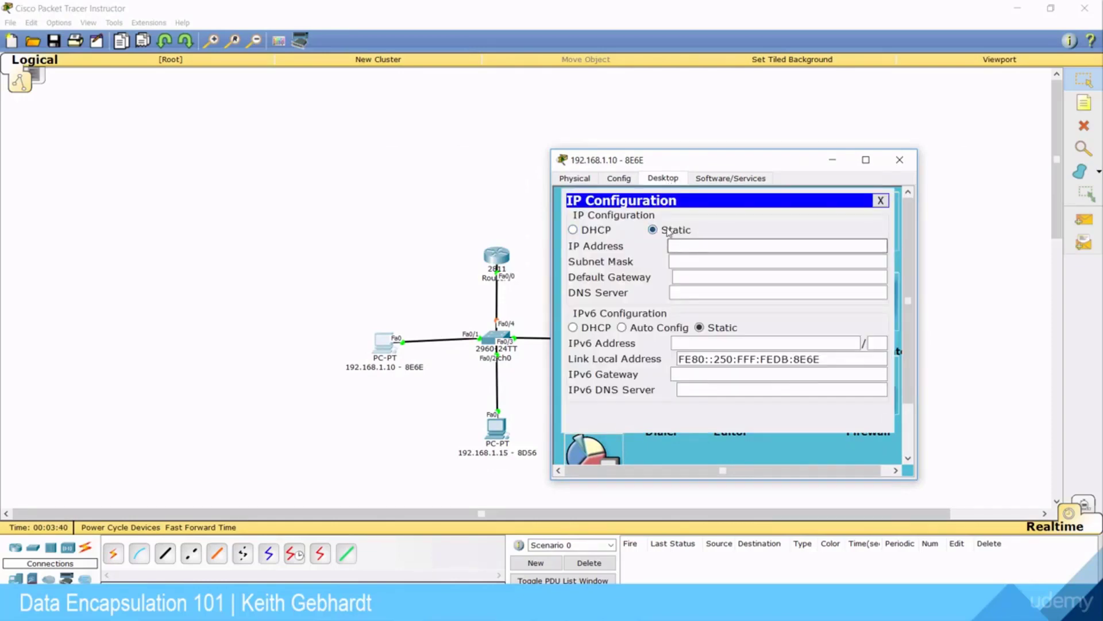
{"action": "left_click", "coordinate": [691, 249]}
{"action": "type", "text": "192.168.1.10"}
{"action": "left_click", "coordinate": [698, 263]}
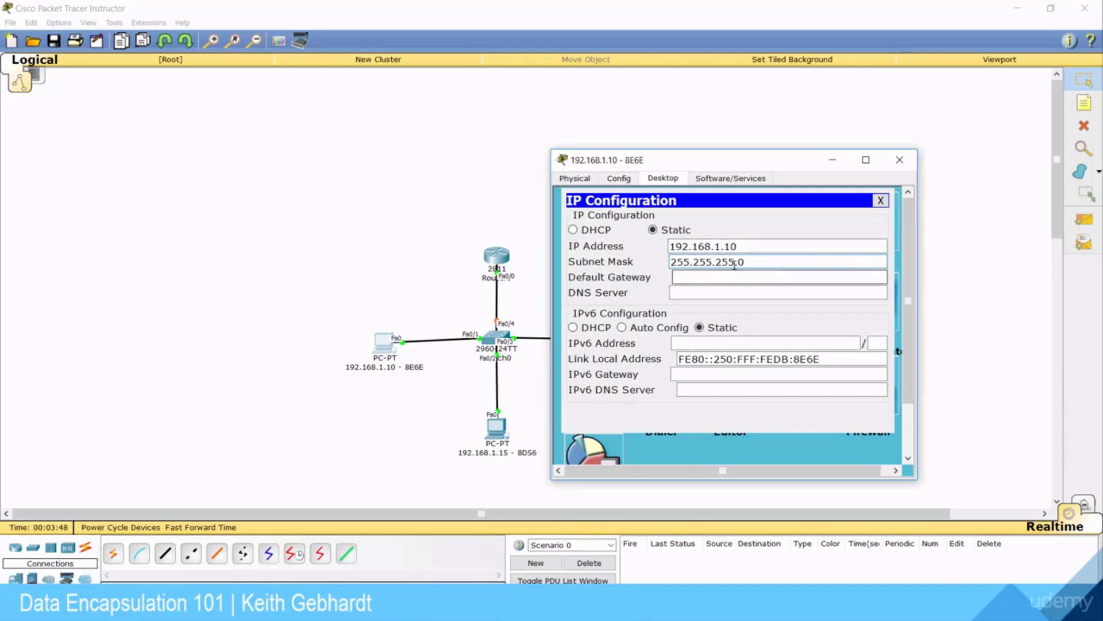
{"action": "left_click", "coordinate": [726, 275]}
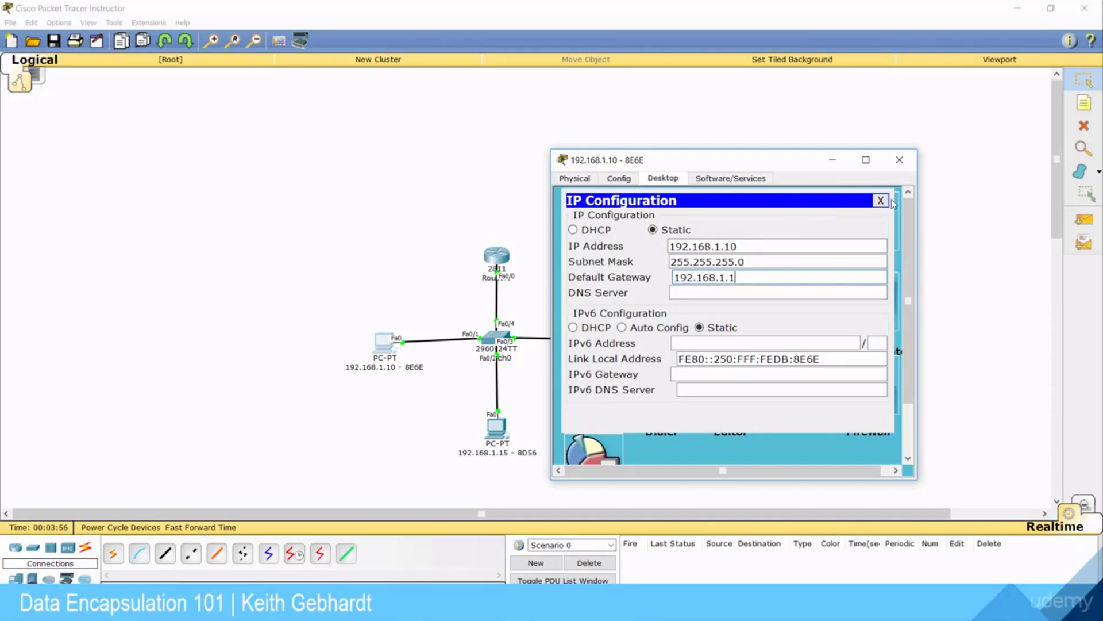
{"action": "left_click", "coordinate": [881, 200]}
{"action": "left_click", "coordinate": [900, 160]}
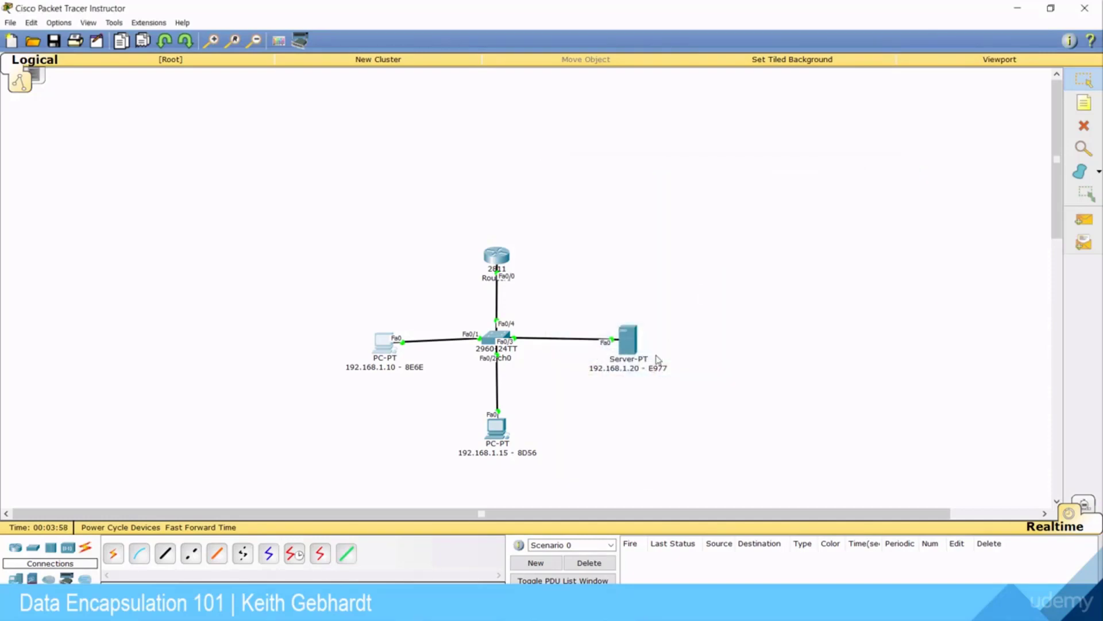
- Give the server static IP 192.168.1.20 with mask 255.255.255.0 and a gateway entry
{"action": "left_click", "coordinate": [642, 344]}
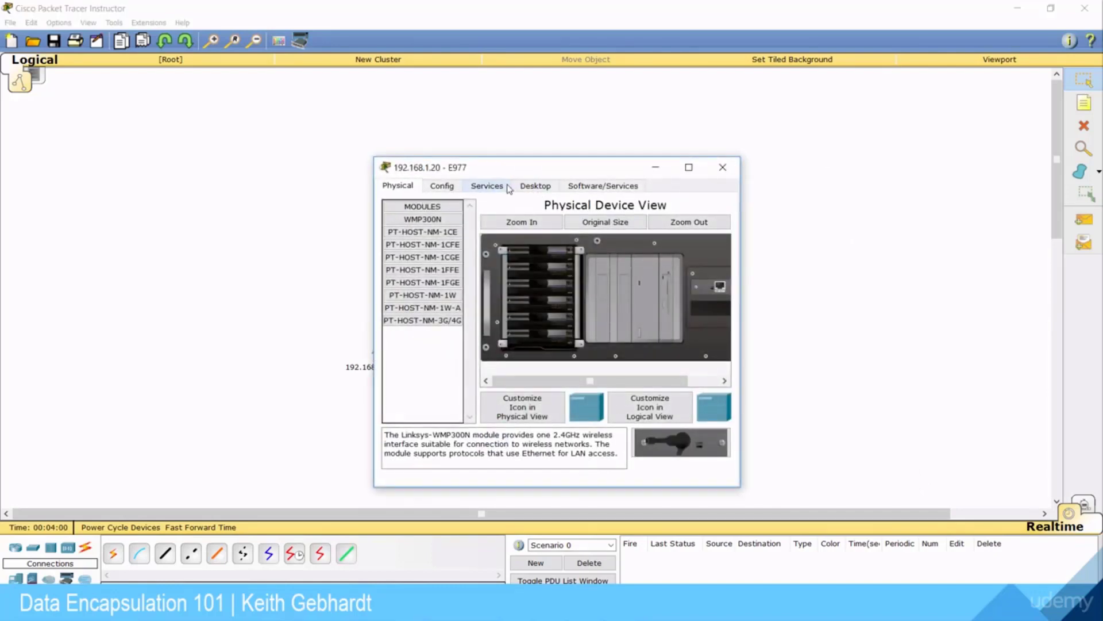
{"action": "left_click", "coordinate": [508, 187]}
{"action": "left_click", "coordinate": [532, 189]}
{"action": "left_click", "coordinate": [406, 232]}
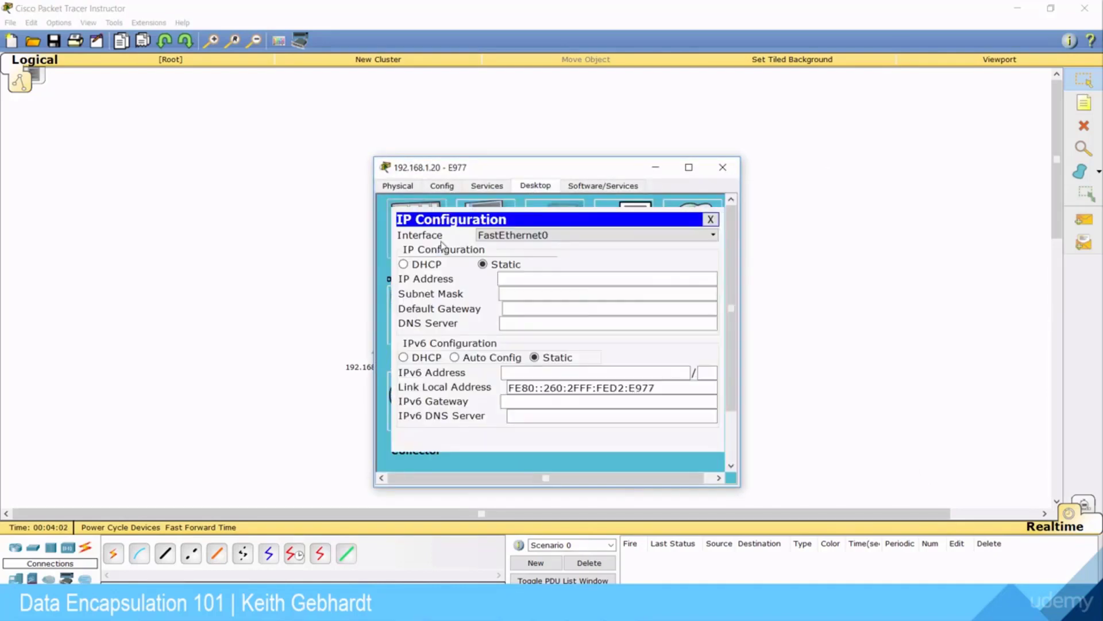
{"action": "left_click", "coordinate": [517, 280]}
{"action": "type", "text": "192"}
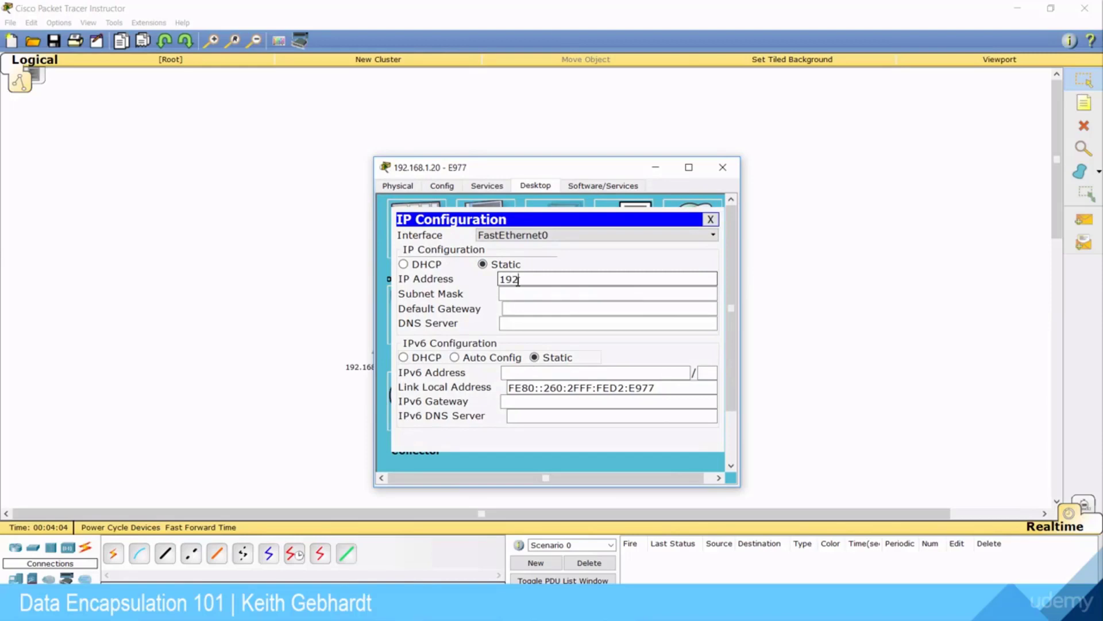
{"action": "key", "text": "Tab"}
{"action": "key", "text": "Tab"}
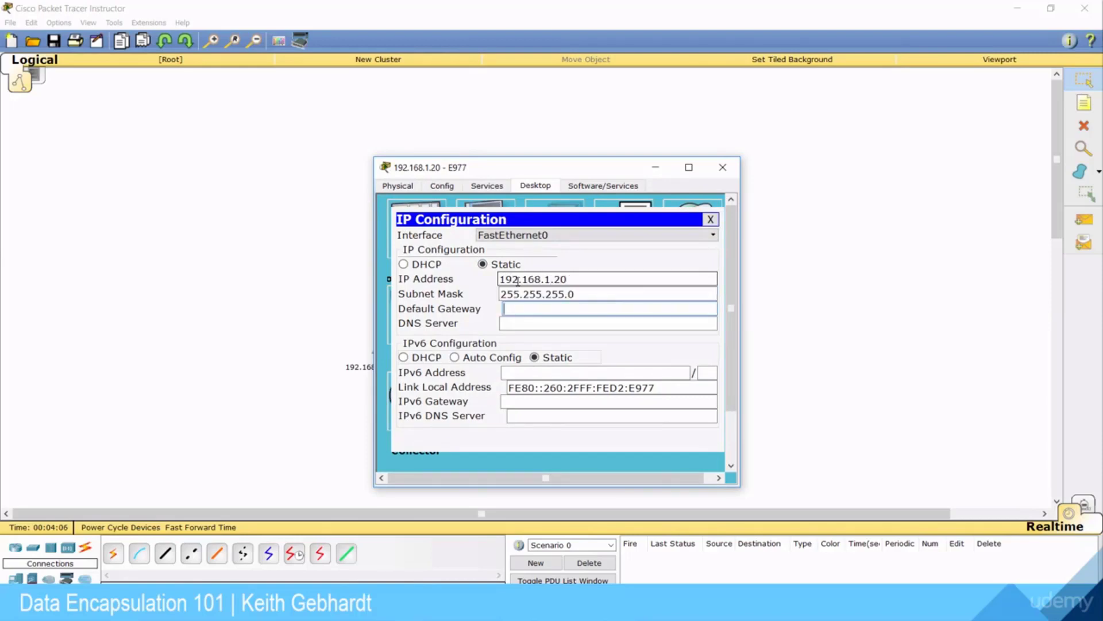
{"action": "type", "text": "192.168.1.1"}
{"action": "left_click", "coordinate": [711, 219]}
{"action": "left_click", "coordinate": [723, 167]}
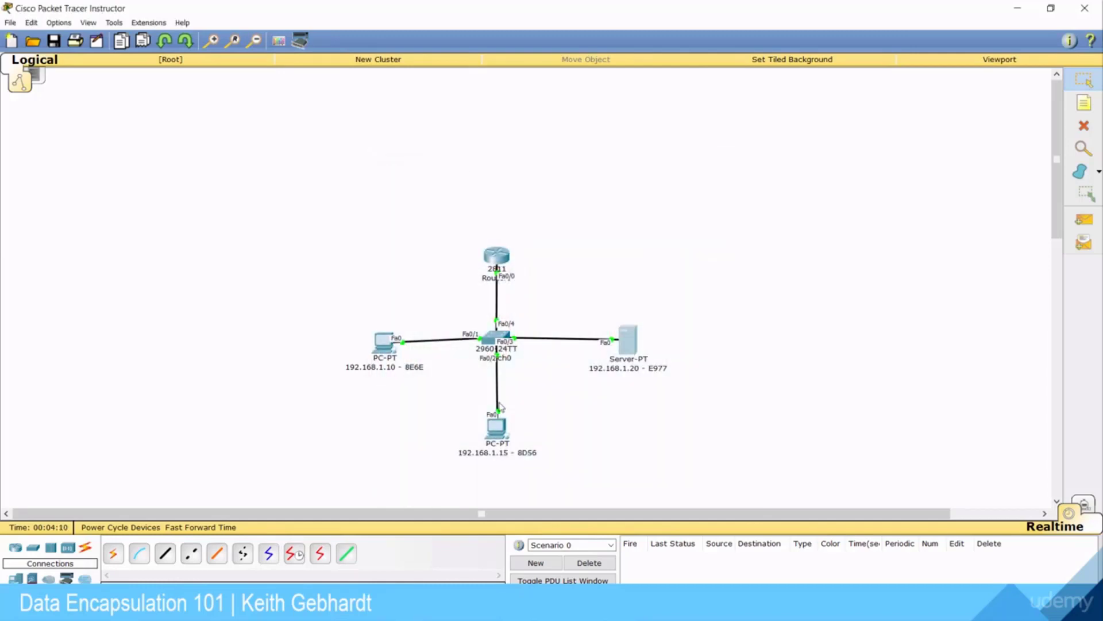
- Give PC 192.168.1.15 static IP 192.168.1.15, mask 255.255.255.0 and a gateway entry
{"action": "left_click", "coordinate": [498, 425]}
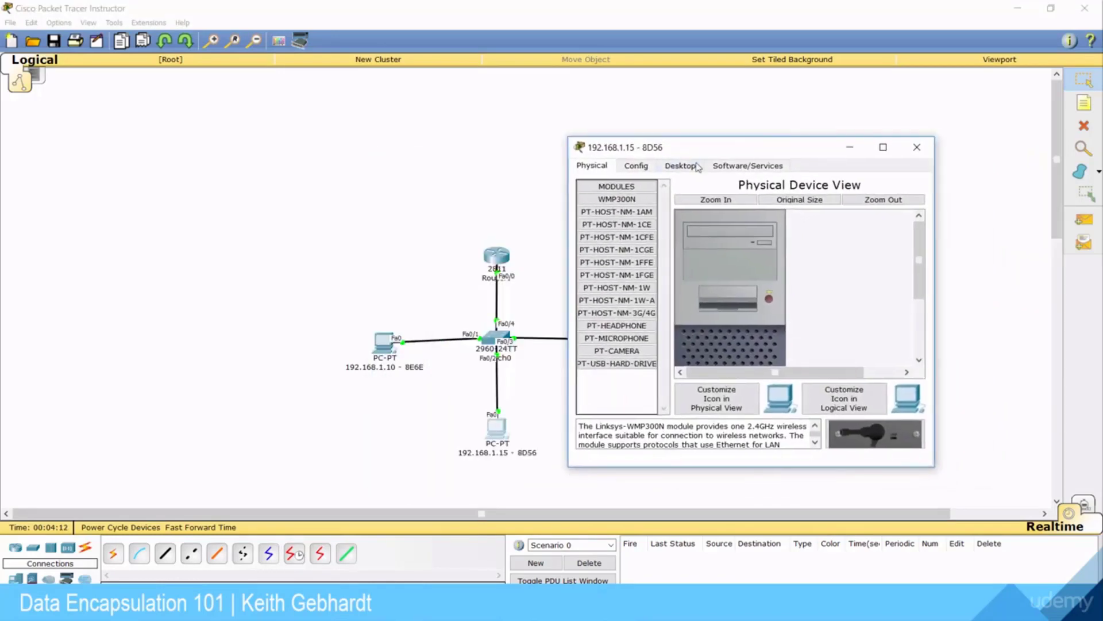
{"action": "left_click", "coordinate": [681, 166]}
{"action": "left_click", "coordinate": [638, 192]}
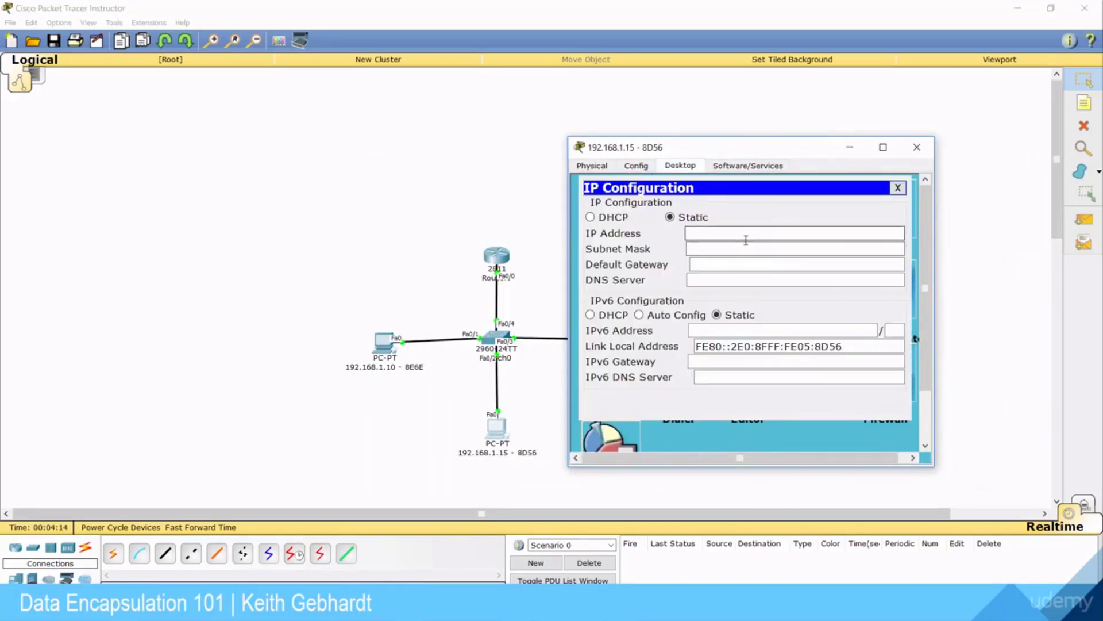
{"action": "left_click", "coordinate": [746, 239]}
{"action": "type", "text": "192.168.1.16"}
{"action": "key", "text": "BackSpace"}
{"action": "type", "text": "5"}
{"action": "key", "text": "Tab"}
{"action": "key", "text": "Tab"}
{"action": "type", "text": "192.16"}
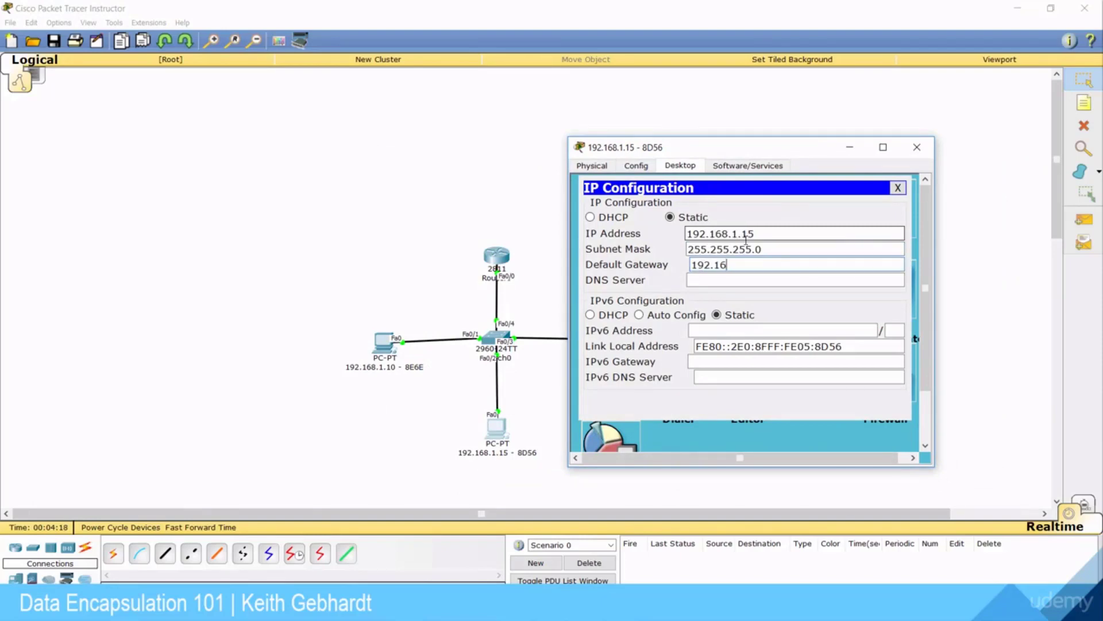
{"action": "left_click", "coordinate": [898, 188]}
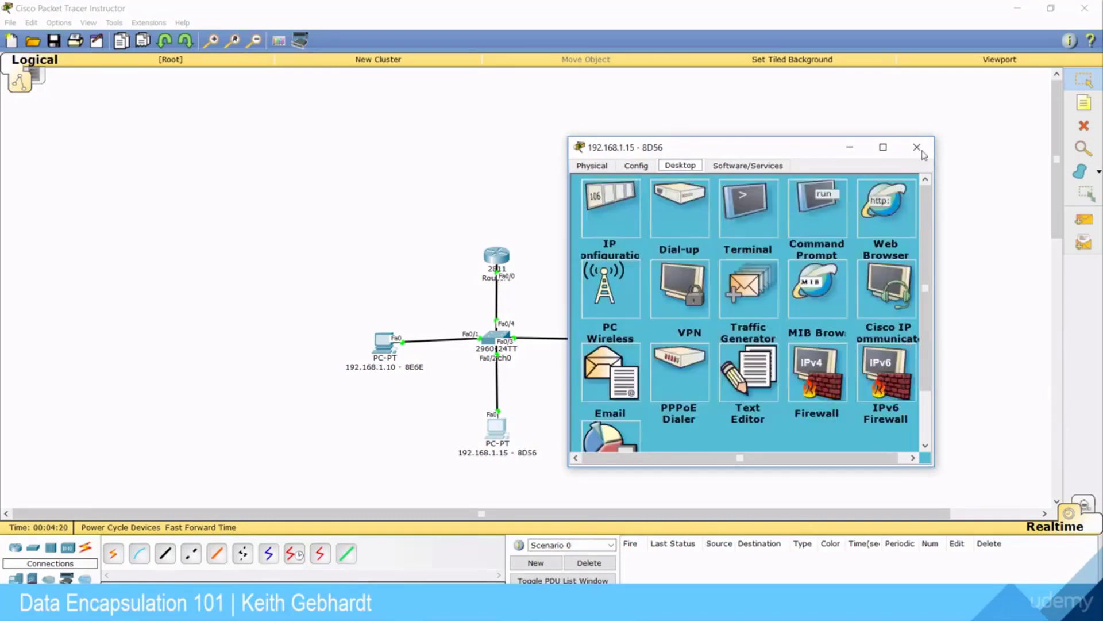
{"action": "left_click", "coordinate": [918, 147]}
- Drag all devices left, enter Simulation mode, and open PC 192.168.1.10's Command Prompt
{"action": "left_click_drag", "start_coordinate": [710, 450], "coordinate": [345, 232]}
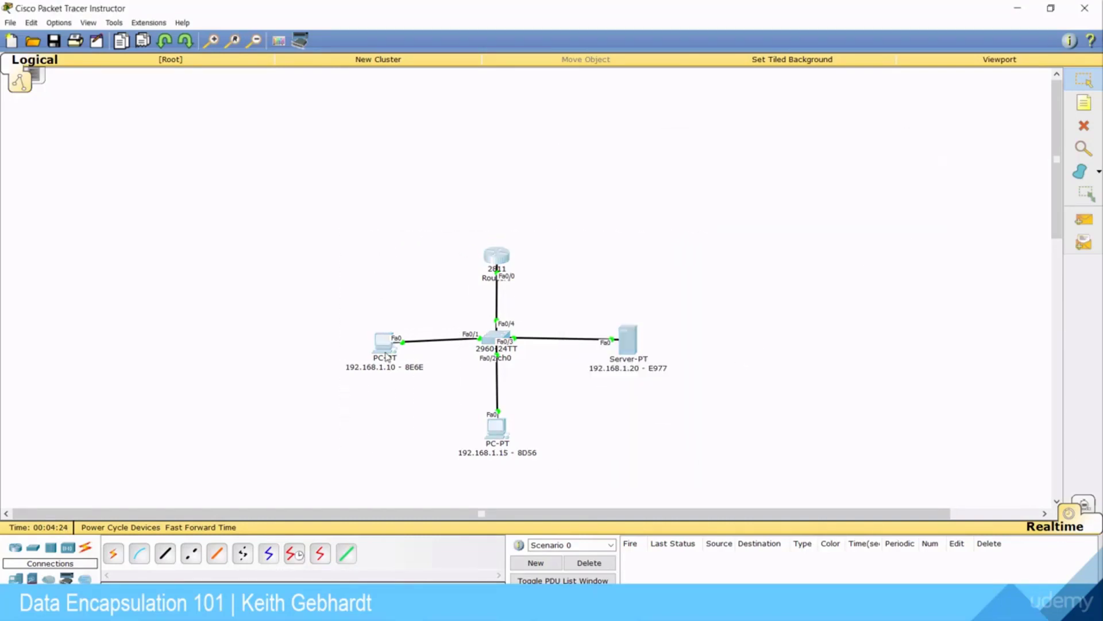
{"action": "left_click_drag", "start_coordinate": [495, 339], "coordinate": [289, 342]}
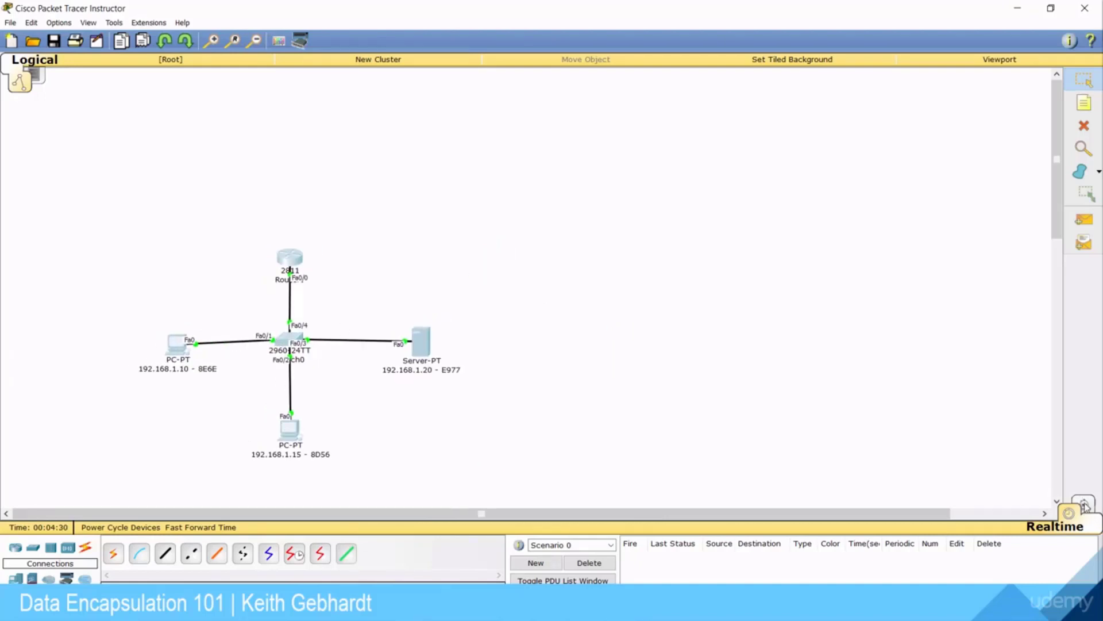
{"action": "left_click", "coordinate": [1084, 505]}
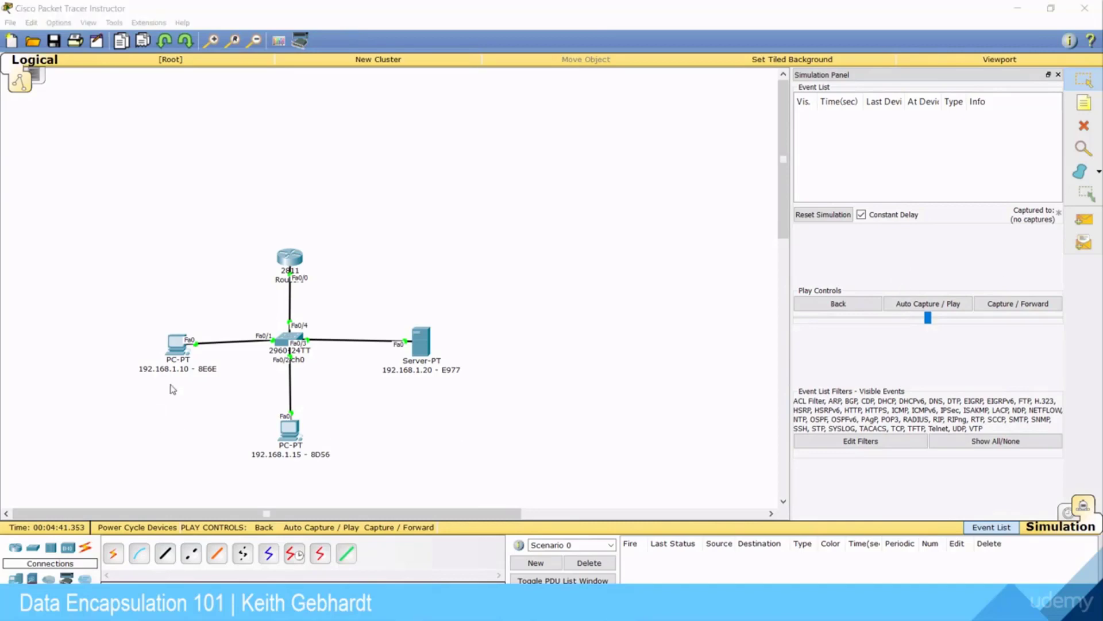
{"action": "left_click", "coordinate": [176, 345]}
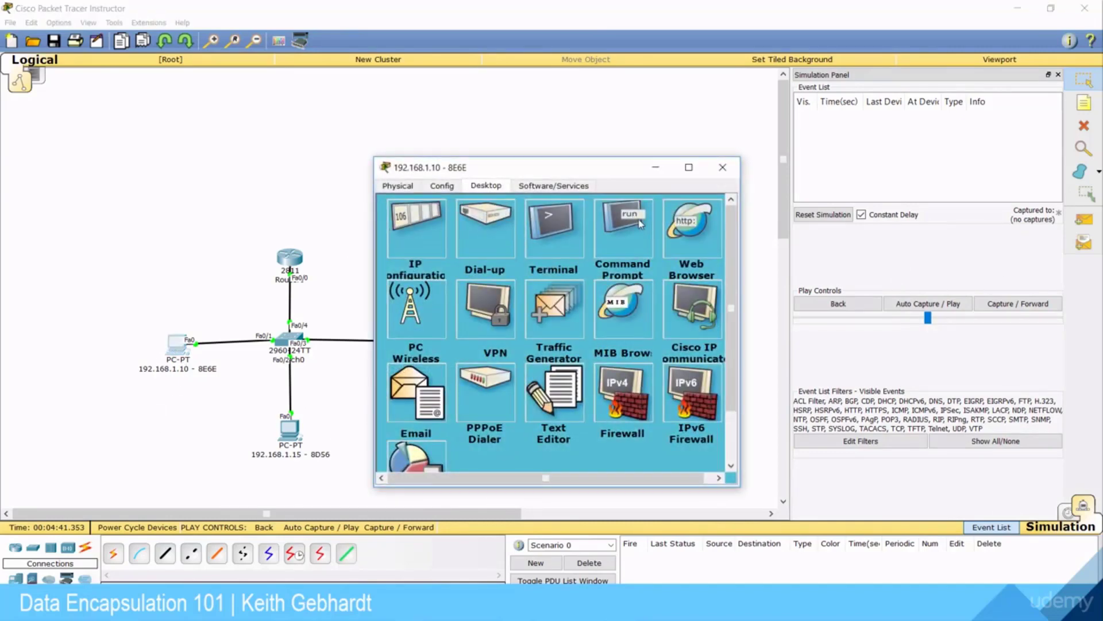
{"action": "left_click", "coordinate": [623, 230]}
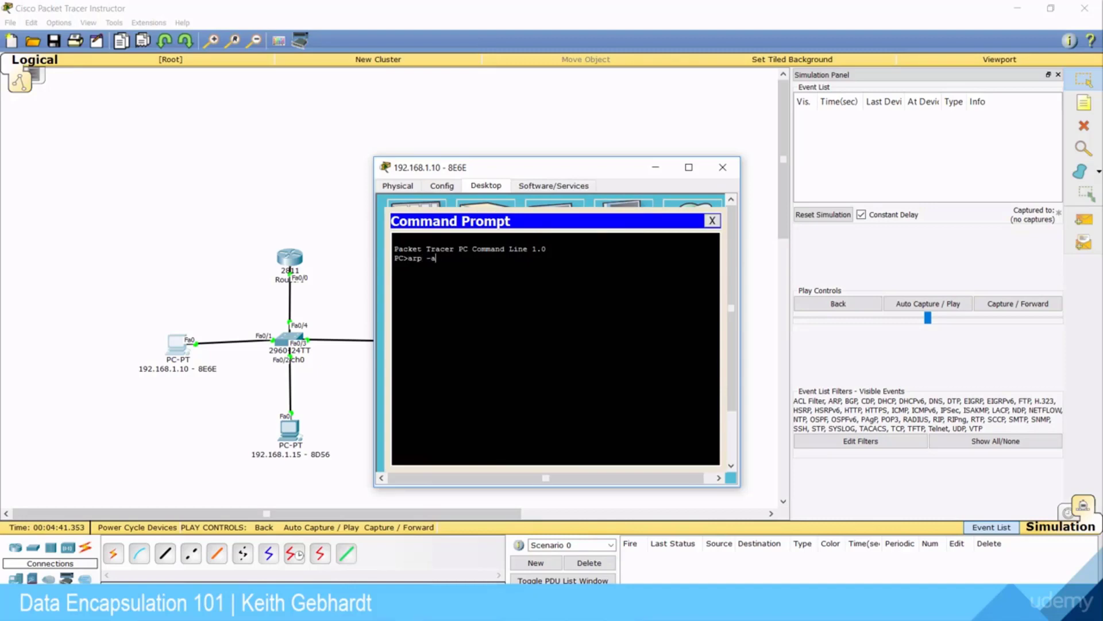
- Run arp -a on PC 192.168.1.10, showing no entries, then shrink and move its window top-left
{"action": "type", "text": "arp -a"}
{"action": "key", "text": "Return"}
{"action": "left_click_drag", "start_coordinate": [525, 171], "coordinate": [313, 69]}
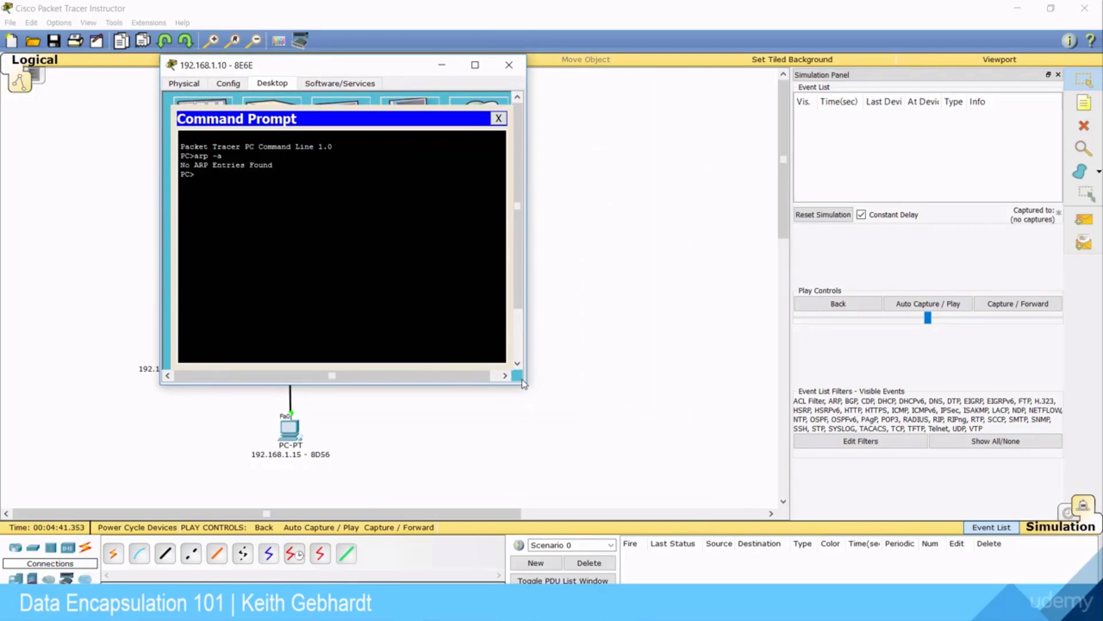
{"action": "left_click_drag", "start_coordinate": [526, 385], "coordinate": [482, 333]}
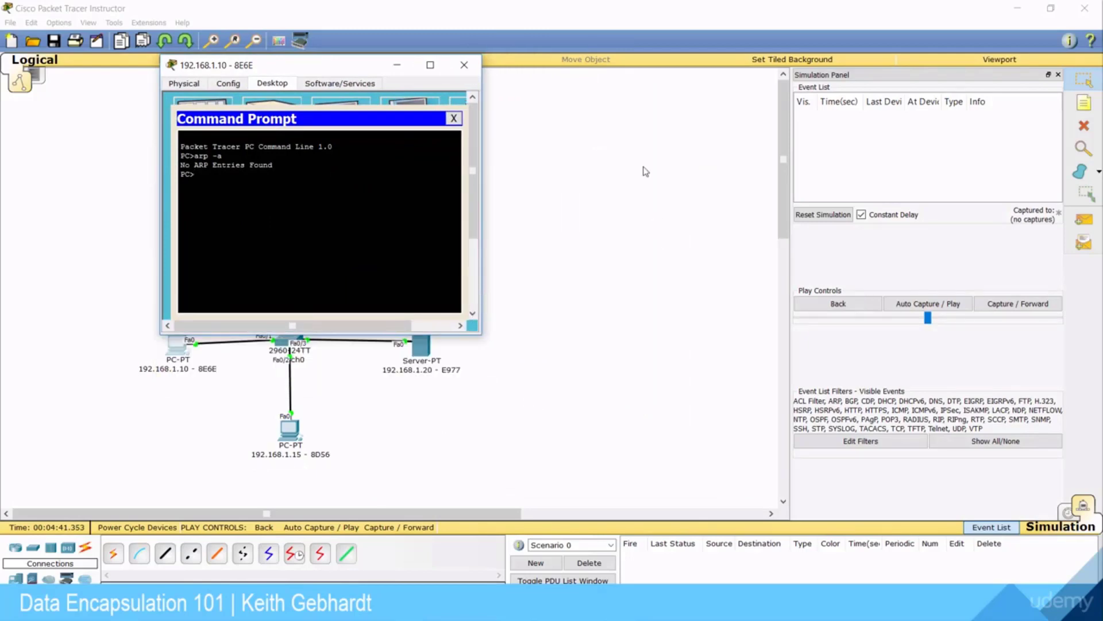
{"action": "left_click_drag", "start_coordinate": [322, 60], "coordinate": [646, 99]}
{"action": "left_click", "coordinate": [311, 392]}
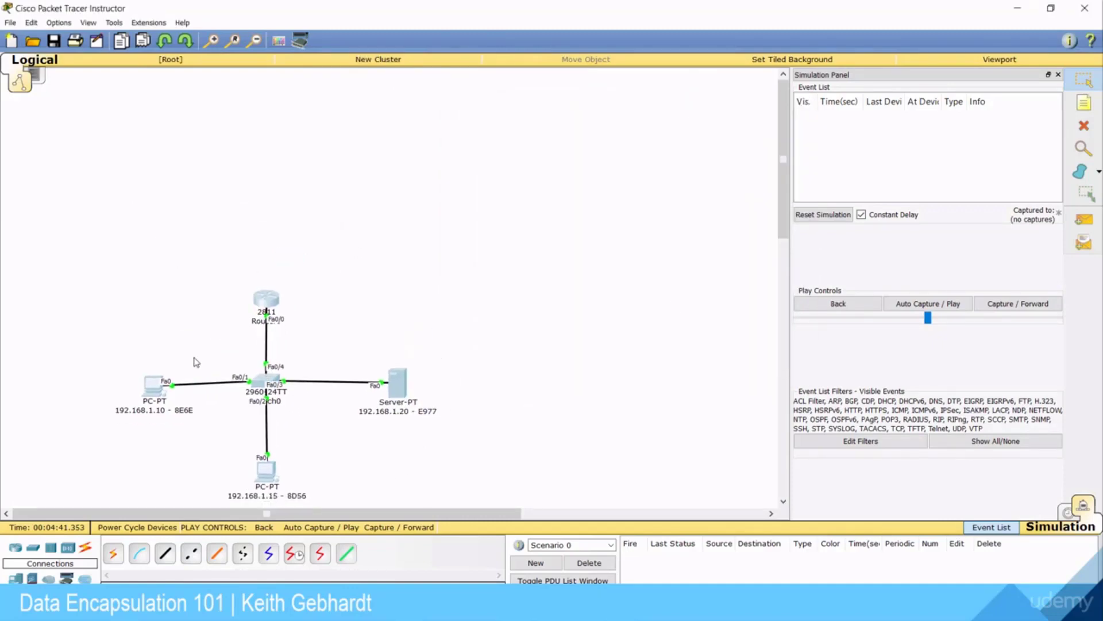
{"action": "left_click", "coordinate": [161, 384]}
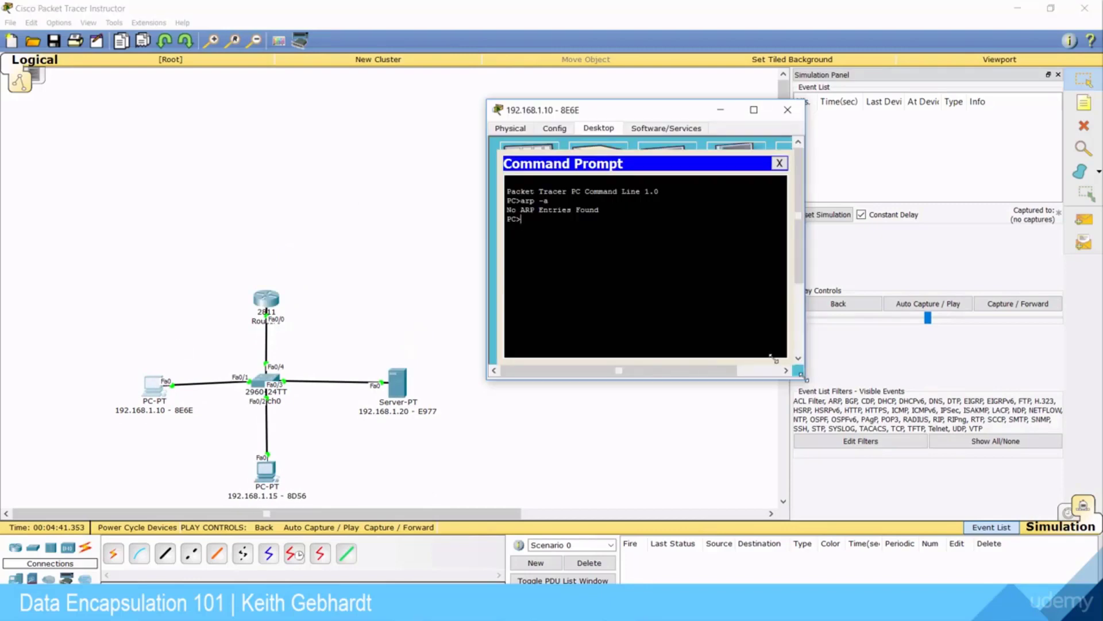
{"action": "left_click_drag", "start_coordinate": [648, 111], "coordinate": [291, 36]}
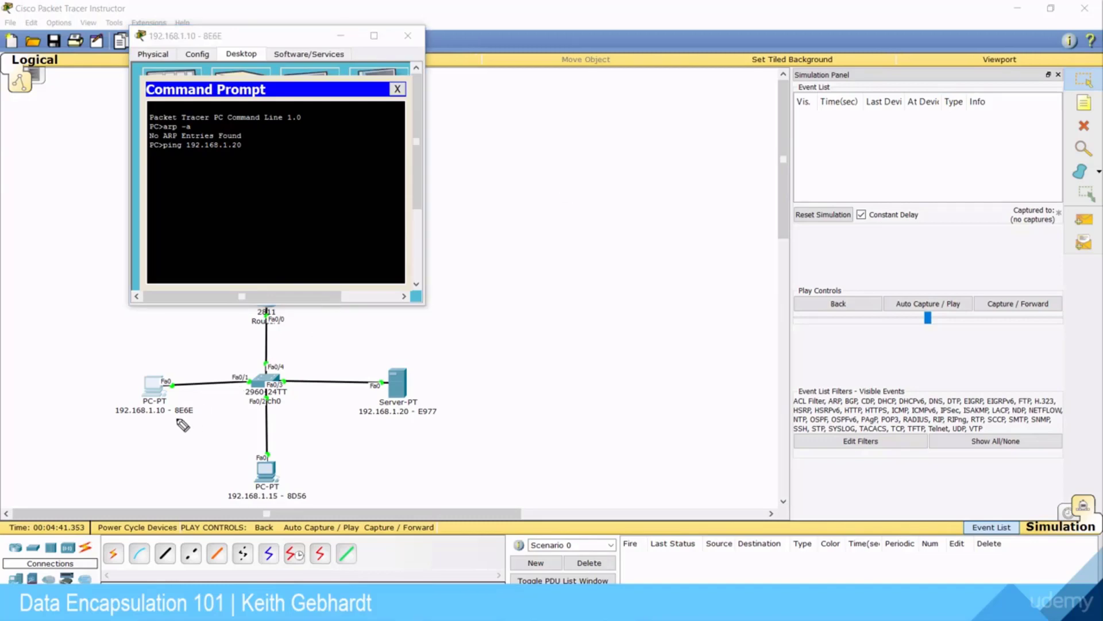
- Run ping 192.168.1.20 from the PC's command prompt in Simulation mode
{"action": "left_click_drag", "start_coordinate": [175, 421], "coordinate": [142, 420]}
{"action": "left_click_drag", "start_coordinate": [394, 419], "coordinate": [415, 421]}
{"action": "mouse_move", "coordinate": [180, 436]}
{"action": "left_mouse_down"}
{"action": "mouse_move", "coordinate": [346, 433]}
{"action": "mouse_move", "coordinate": [329, 444]}
{"action": "left_mouse_up"}
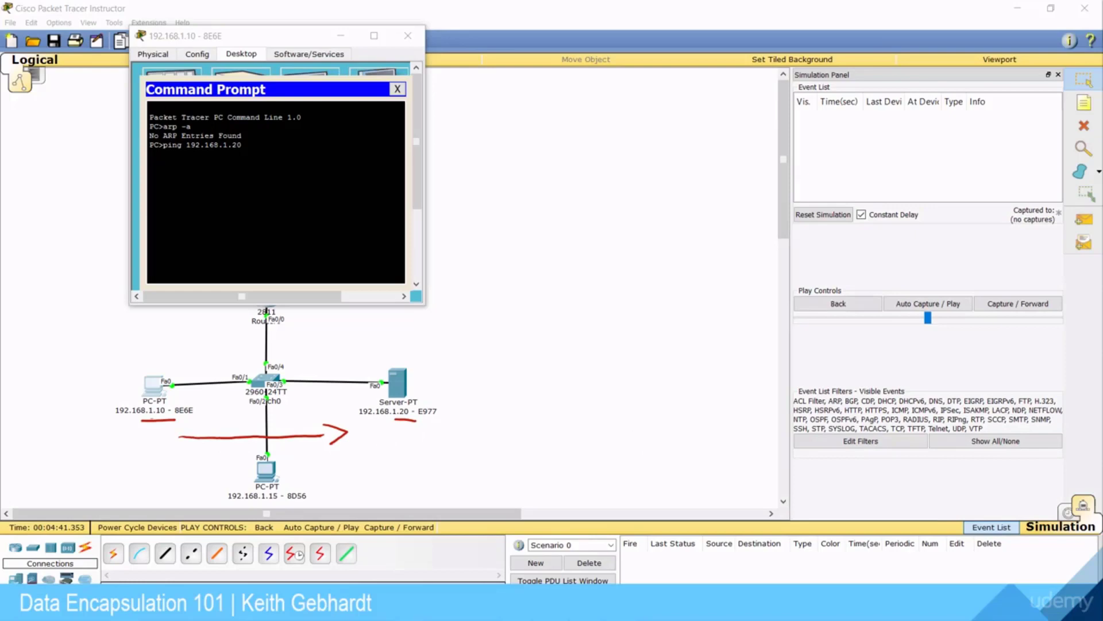
{"action": "key", "text": "ctrl+z"}
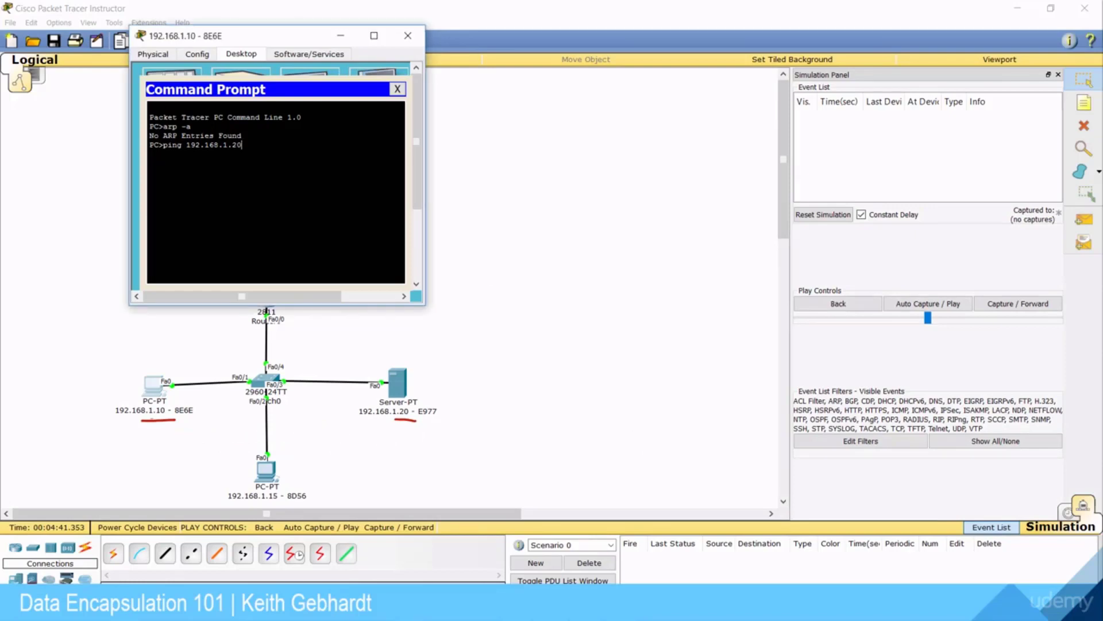
{"action": "key", "text": "Return"}
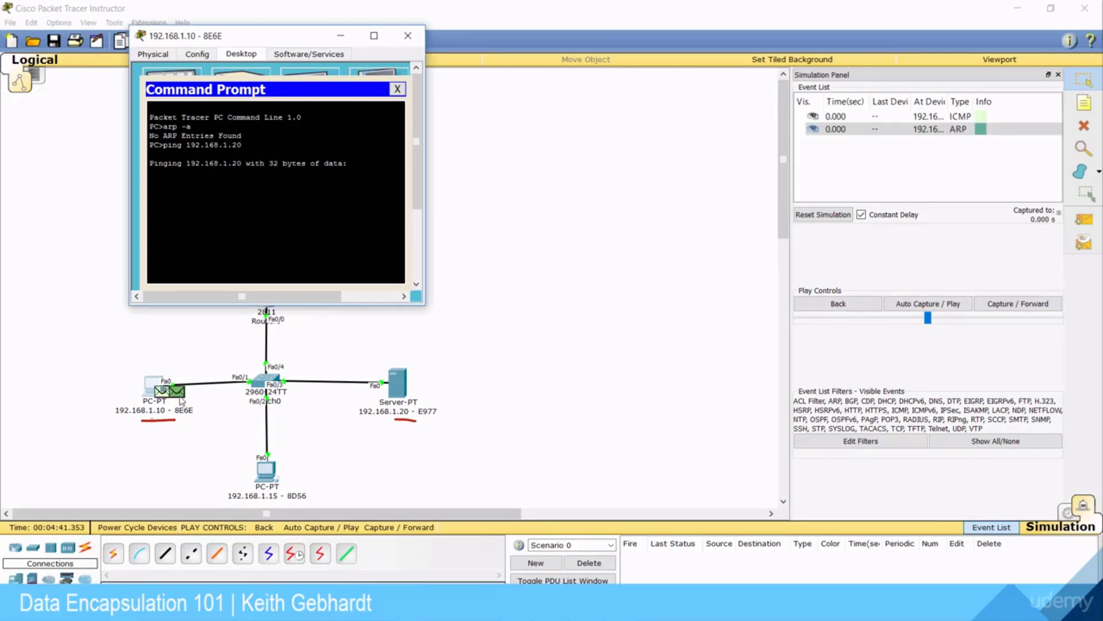
- Run the simulation until the ARP request reaches Switch0, pause, and select that ARP event
{"action": "left_click", "coordinate": [912, 308]}
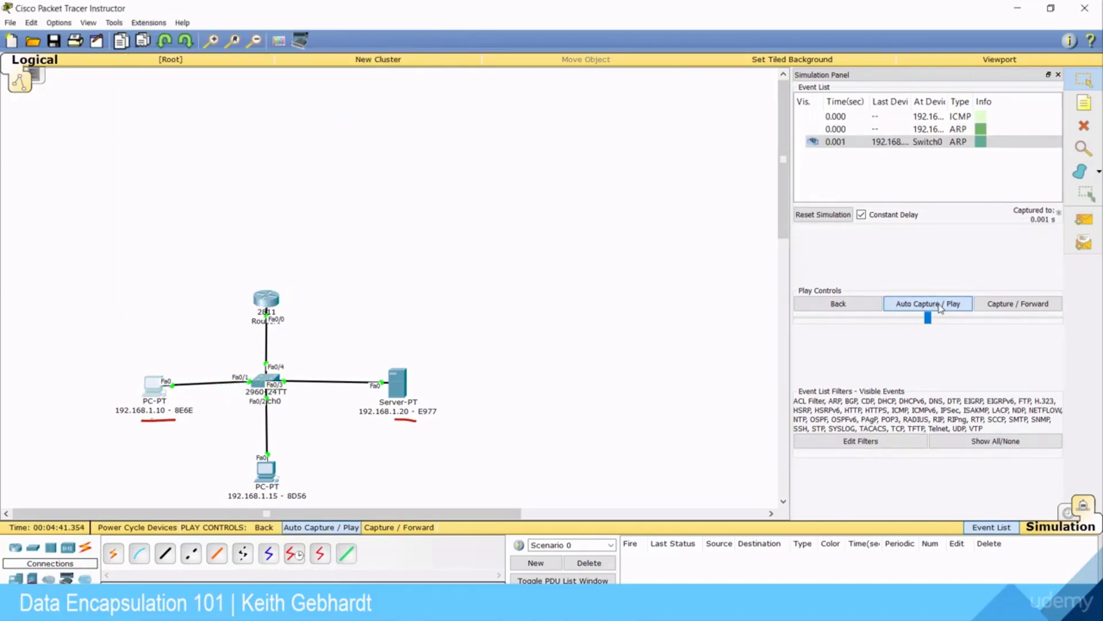
{"action": "left_click", "coordinate": [940, 308]}
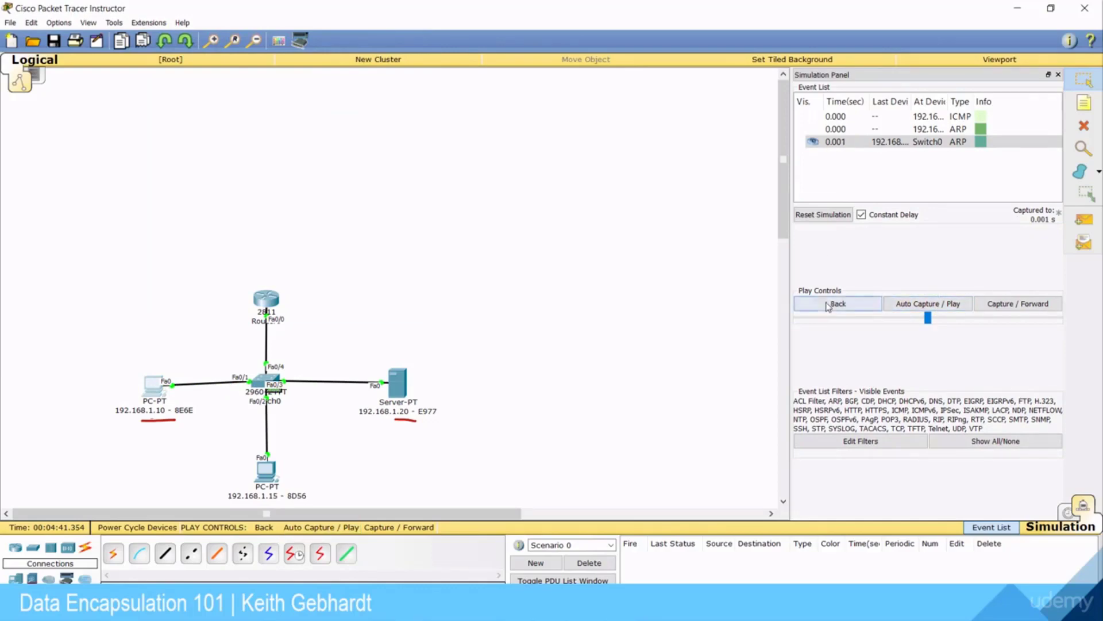
{"action": "left_click", "coordinate": [999, 145]}
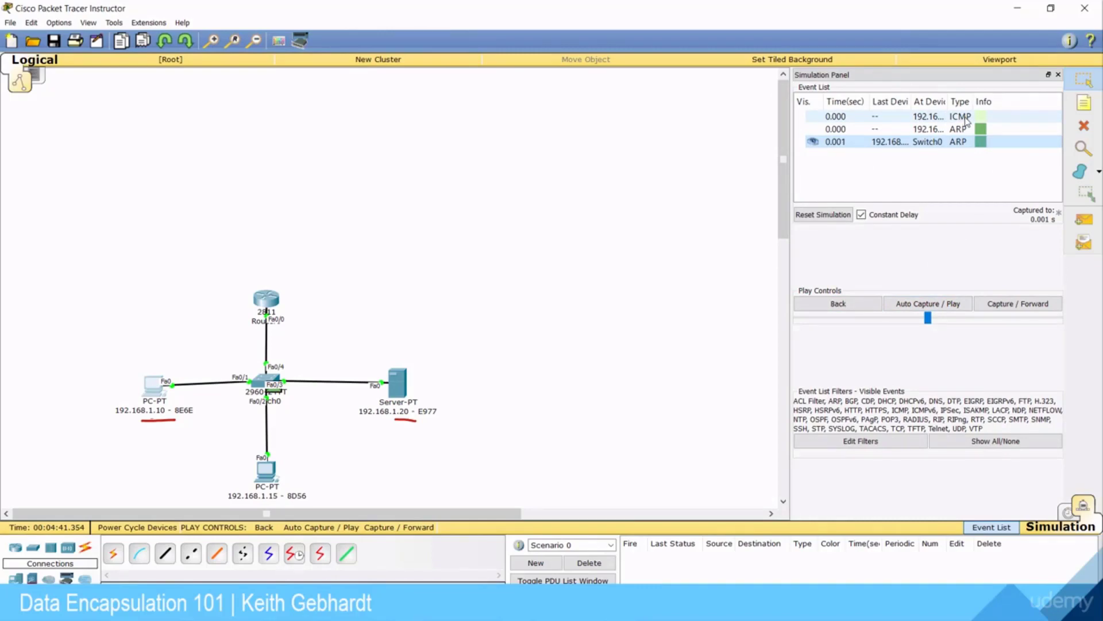
- Inspect the layer details of the ICMP packet and the outgoing ARP packet at 0.000 s
{"action": "left_click", "coordinate": [982, 122]}
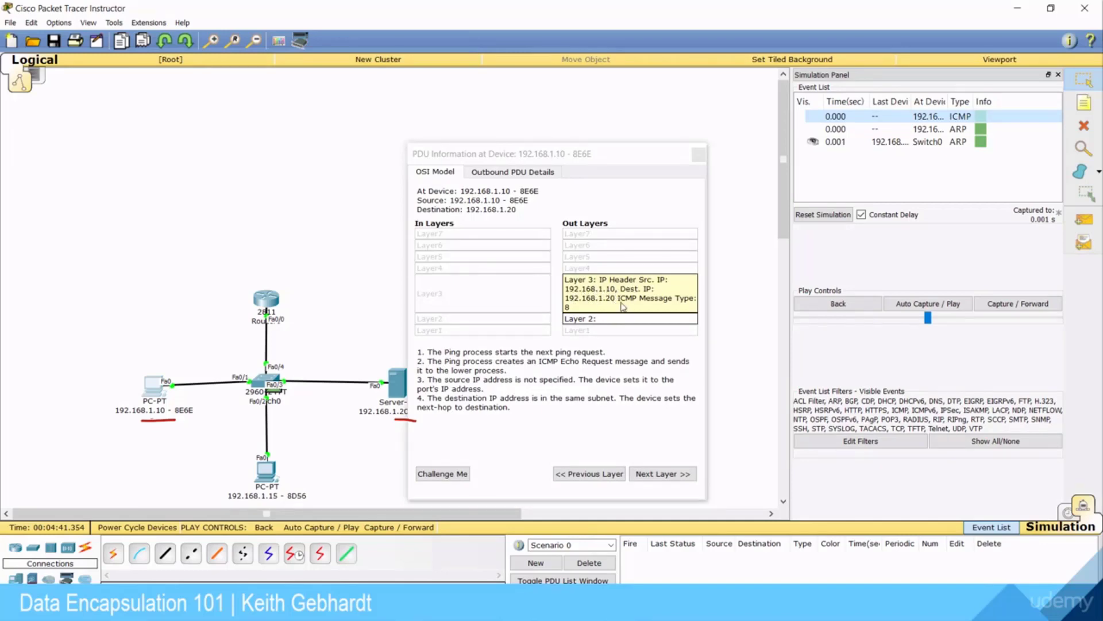
{"action": "left_click", "coordinate": [699, 154]}
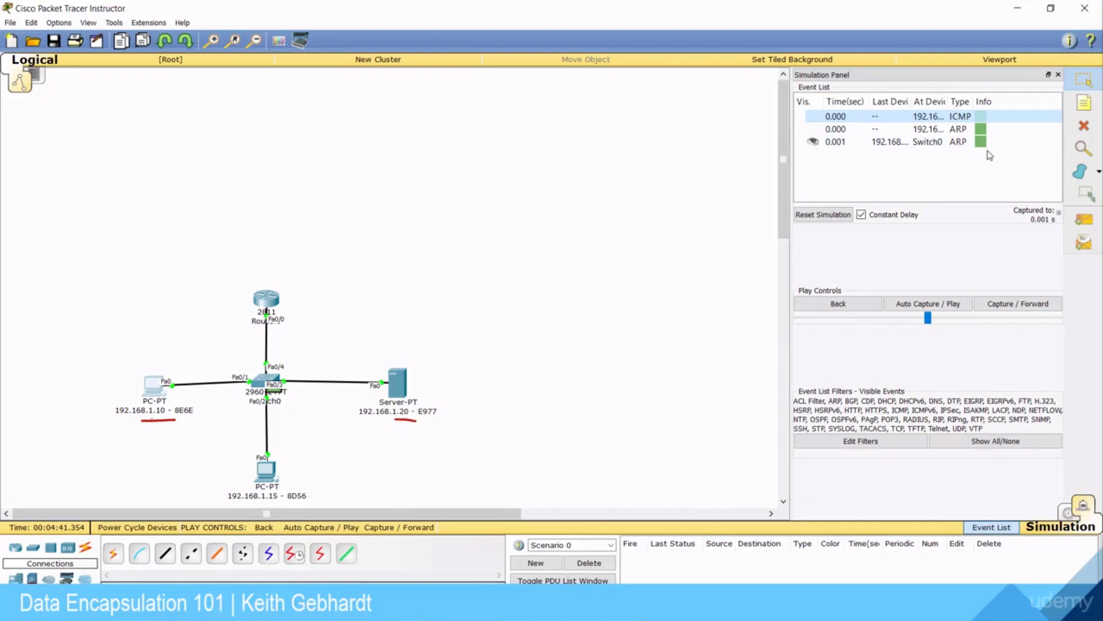
{"action": "left_click", "coordinate": [983, 132]}
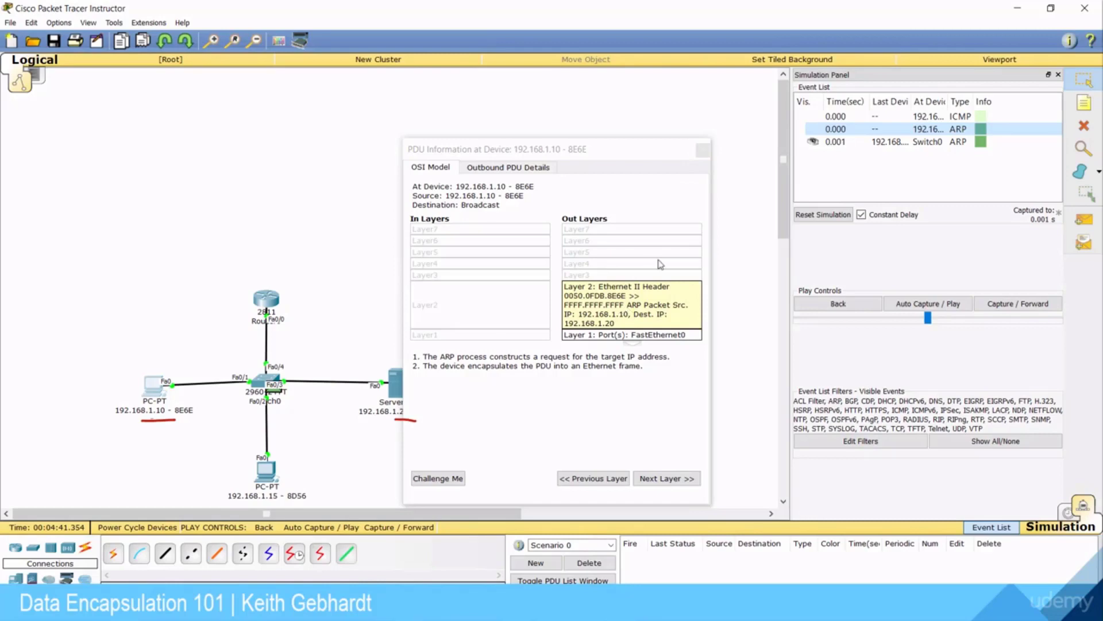
{"action": "left_click", "coordinate": [703, 150]}
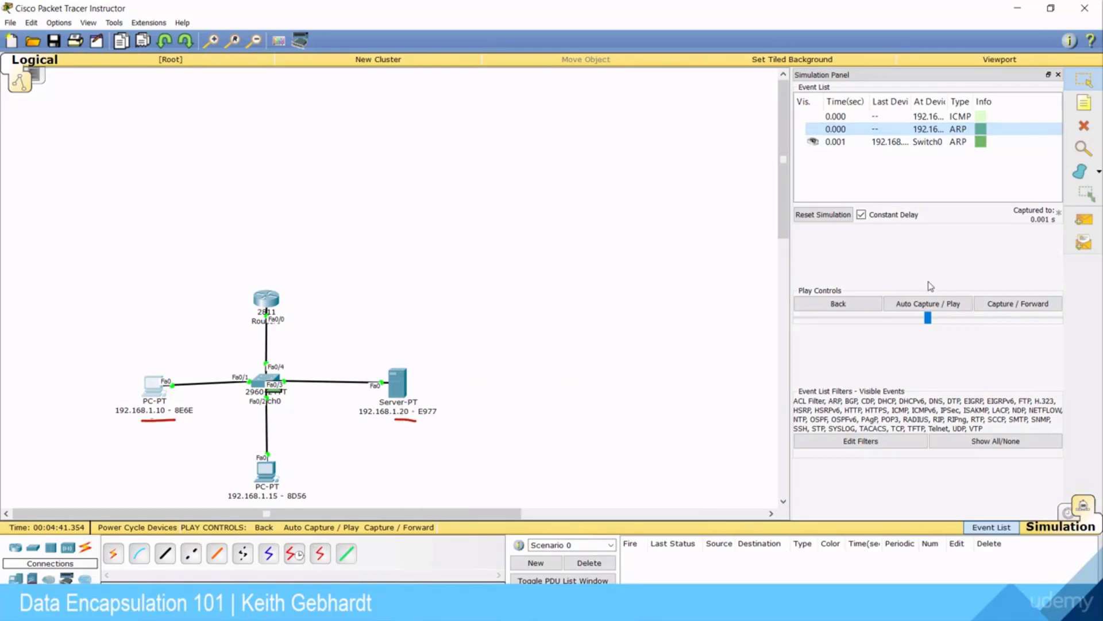
- Let the ARP broadcast flood, pause to mark the topology, then resume to show the server's reply
{"action": "left_click", "coordinate": [928, 305]}
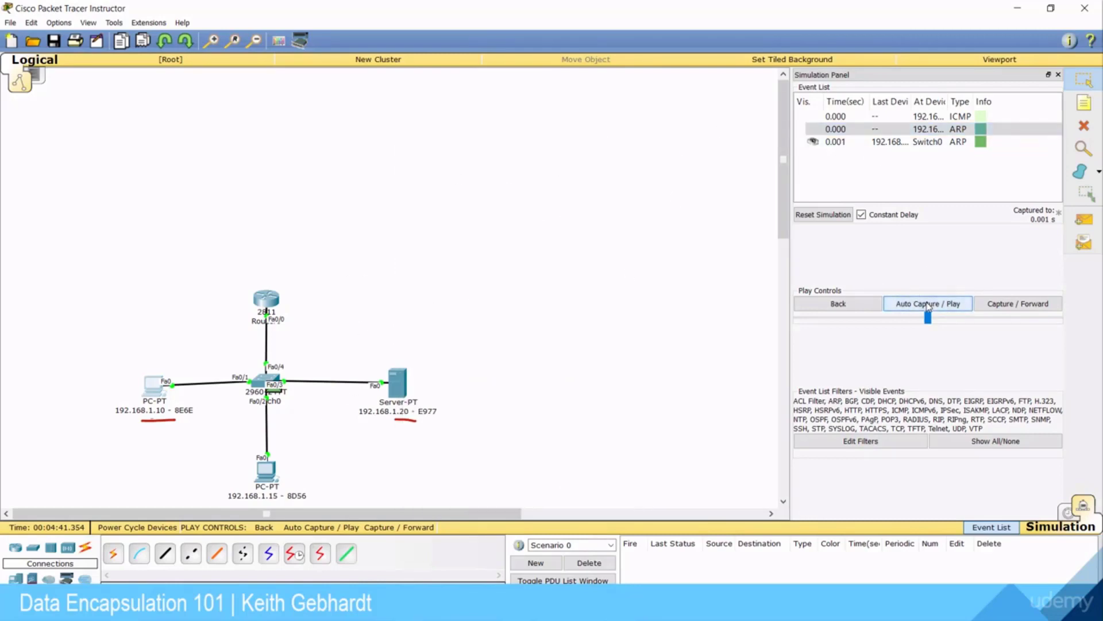
{"action": "left_click", "coordinate": [928, 305]}
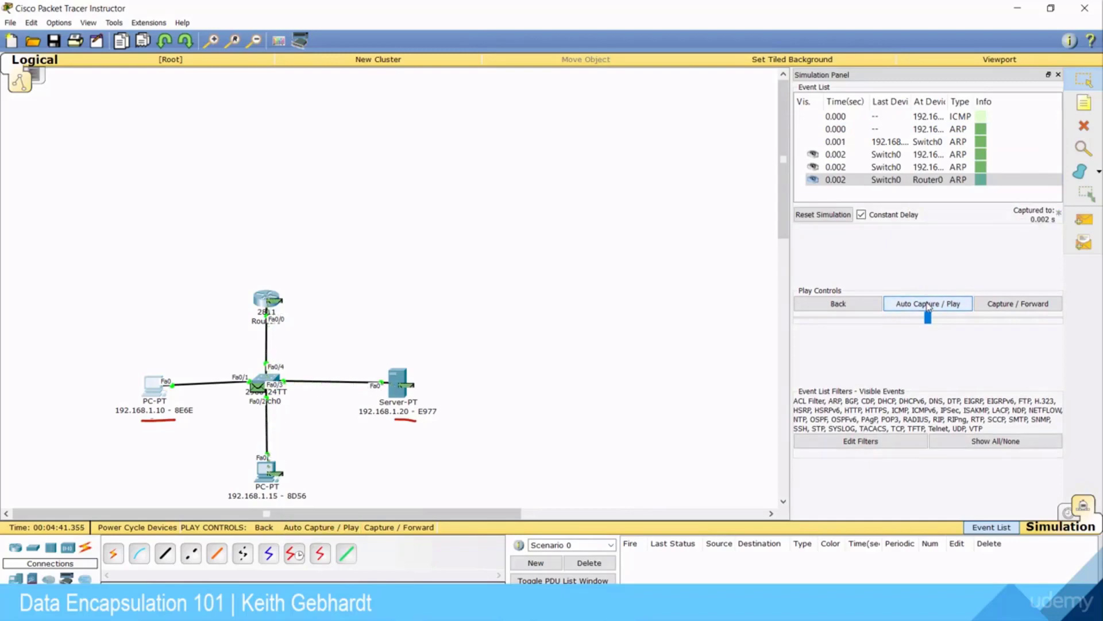
{"action": "key", "text": "ctrl+2"}
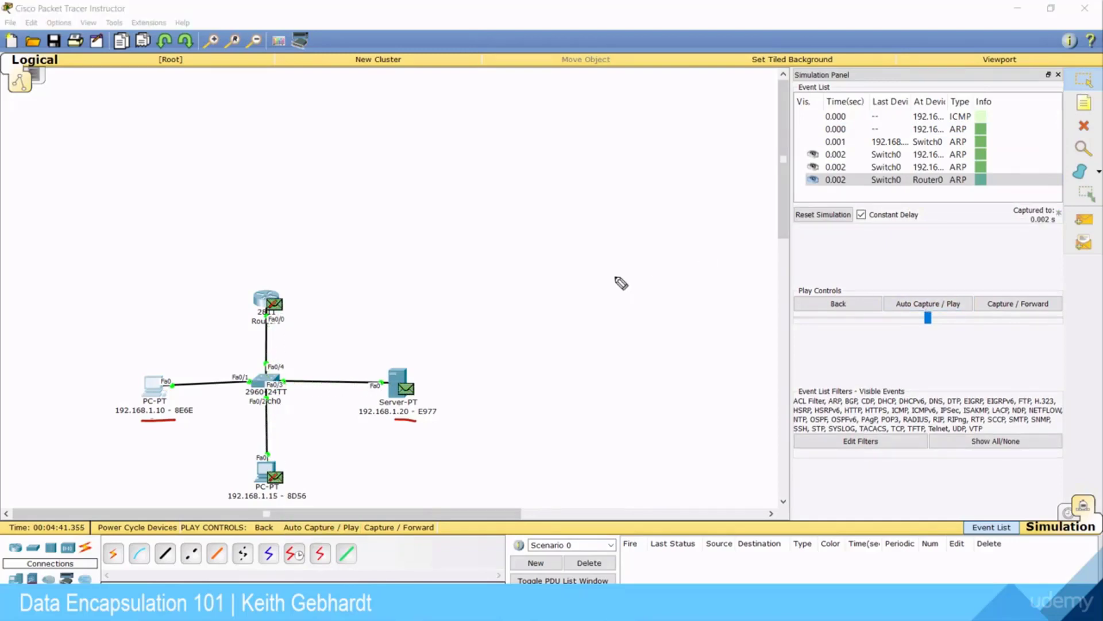
{"action": "mouse_move", "coordinate": [286, 367]}
{"action": "left_mouse_down"}
{"action": "mouse_move", "coordinate": [278, 350]}
{"action": "mouse_move", "coordinate": [288, 339]}
{"action": "mouse_move", "coordinate": [354, 377]}
{"action": "left_mouse_up"}
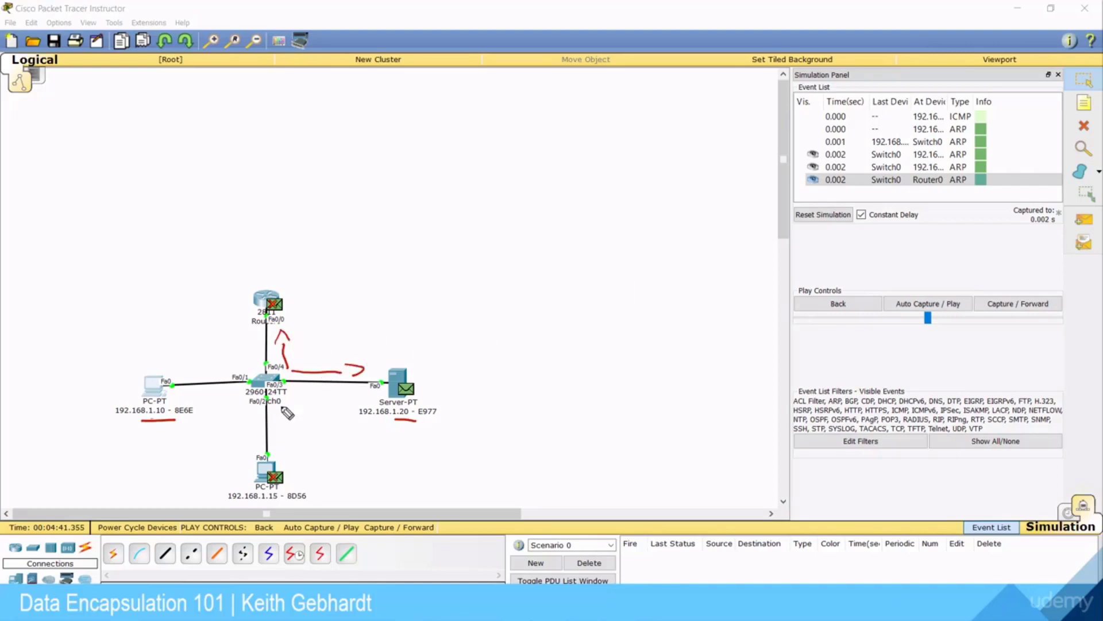
{"action": "mouse_move", "coordinate": [281, 402]}
{"action": "left_mouse_down"}
{"action": "mouse_move", "coordinate": [285, 438]}
{"action": "mouse_move", "coordinate": [276, 433]}
{"action": "mouse_move", "coordinate": [297, 442]}
{"action": "left_mouse_up"}
{"action": "mouse_move", "coordinate": [256, 489]}
{"action": "left_mouse_down"}
{"action": "mouse_move", "coordinate": [288, 468]}
{"action": "mouse_move", "coordinate": [282, 483]}
{"action": "left_mouse_up"}
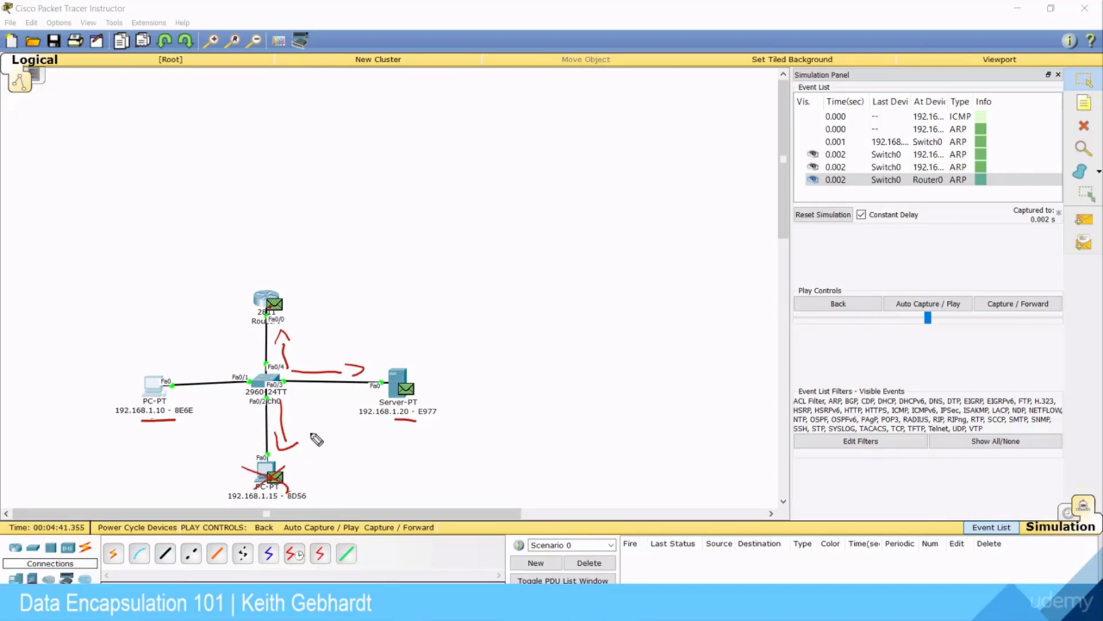
{"action": "left_click_drag", "start_coordinate": [243, 290], "coordinate": [282, 315]}
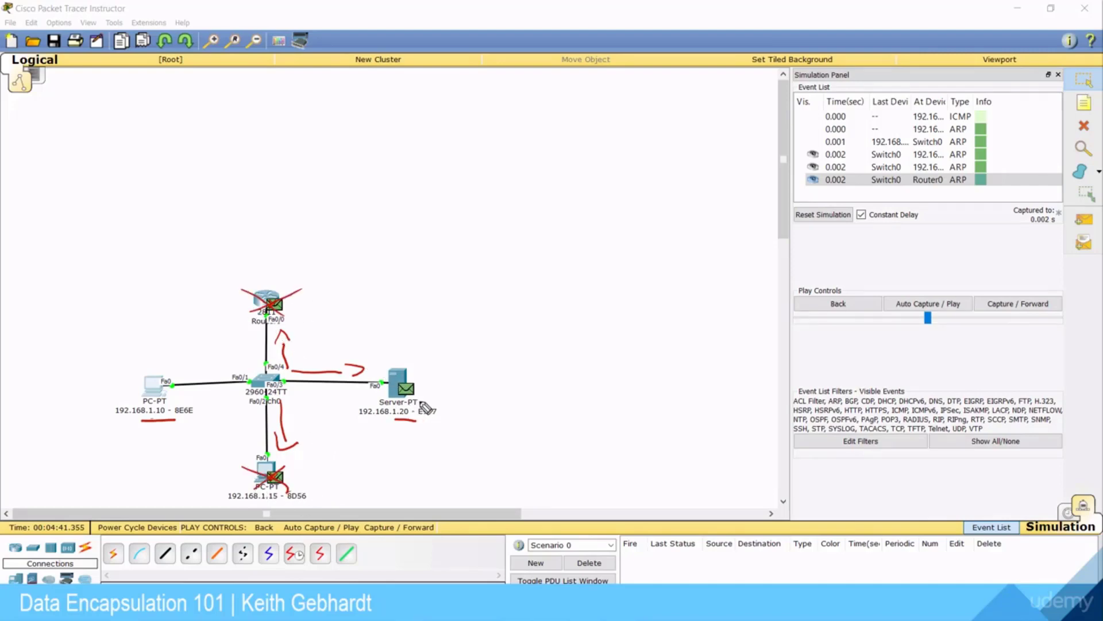
{"action": "mouse_move", "coordinate": [437, 386]}
{"action": "left_mouse_down"}
{"action": "mouse_move", "coordinate": [449, 397]}
{"action": "mouse_move", "coordinate": [495, 358]}
{"action": "left_mouse_up"}
{"action": "mouse_move", "coordinate": [445, 402]}
{"action": "left_mouse_down"}
{"action": "mouse_move", "coordinate": [379, 431]}
{"action": "mouse_move", "coordinate": [214, 428]}
{"action": "left_mouse_up"}
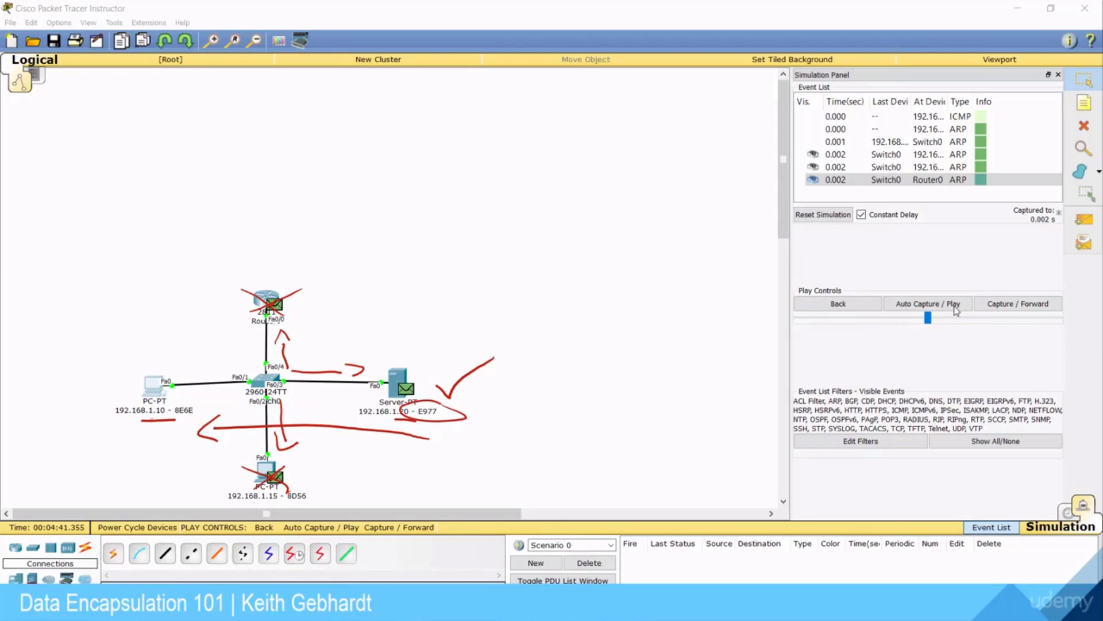
{"action": "left_click", "coordinate": [928, 303]}
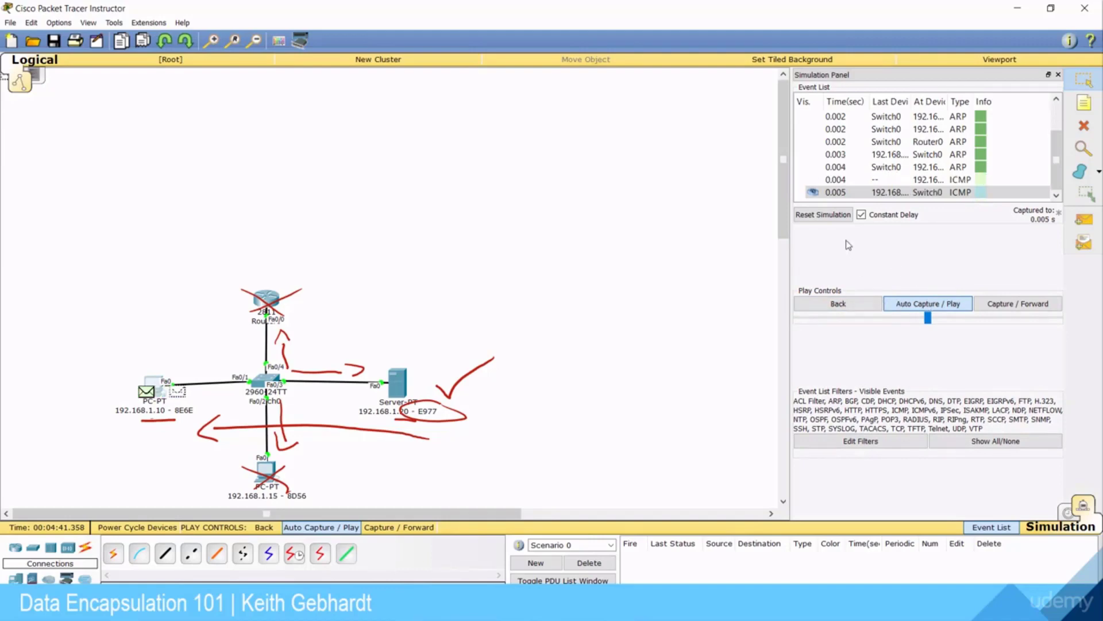
- Reset the simulation, return to Realtime, and open PC 192.168.1.10's Command Prompt beside the topology
{"action": "left_click", "coordinate": [823, 214]}
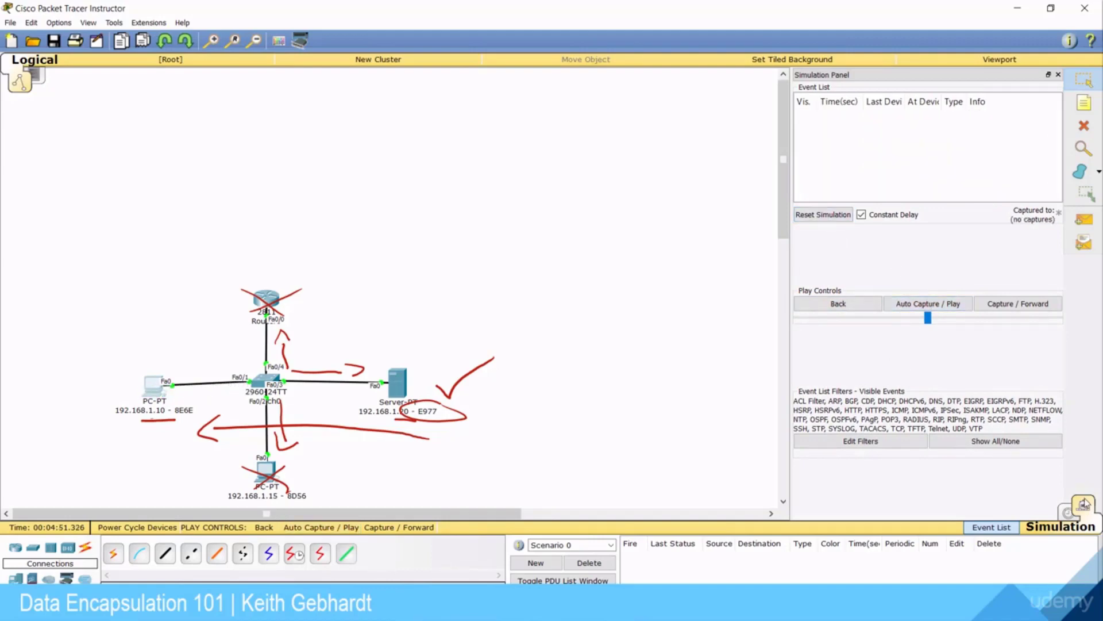
{"action": "left_click", "coordinate": [1072, 512]}
{"action": "left_click", "coordinate": [154, 383]}
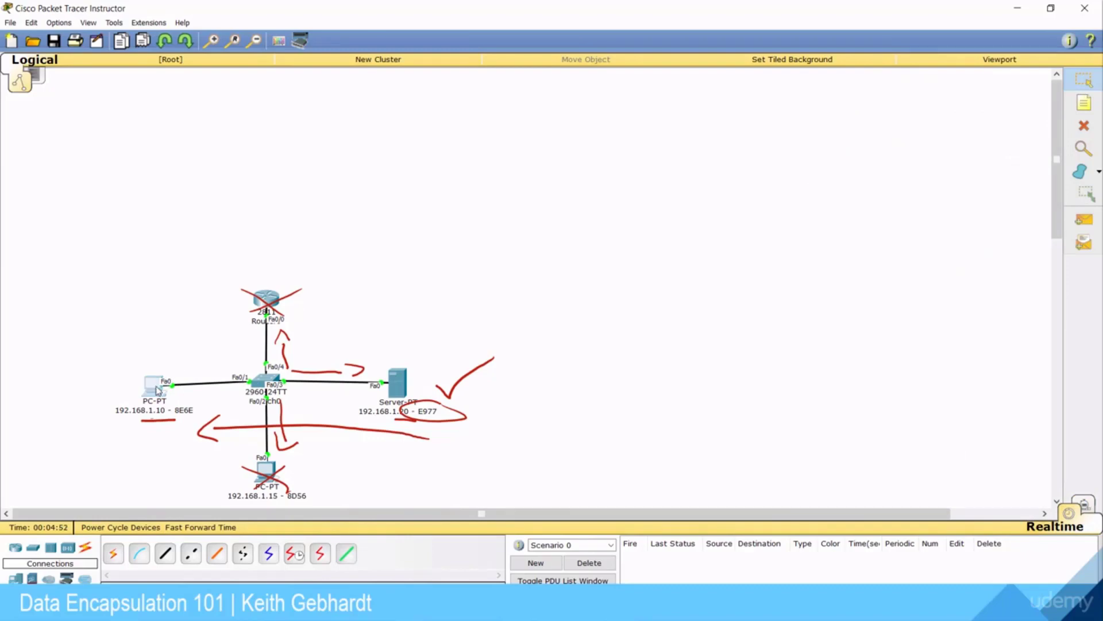
{"action": "left_click_drag", "start_coordinate": [261, 41], "coordinate": [756, 118]}
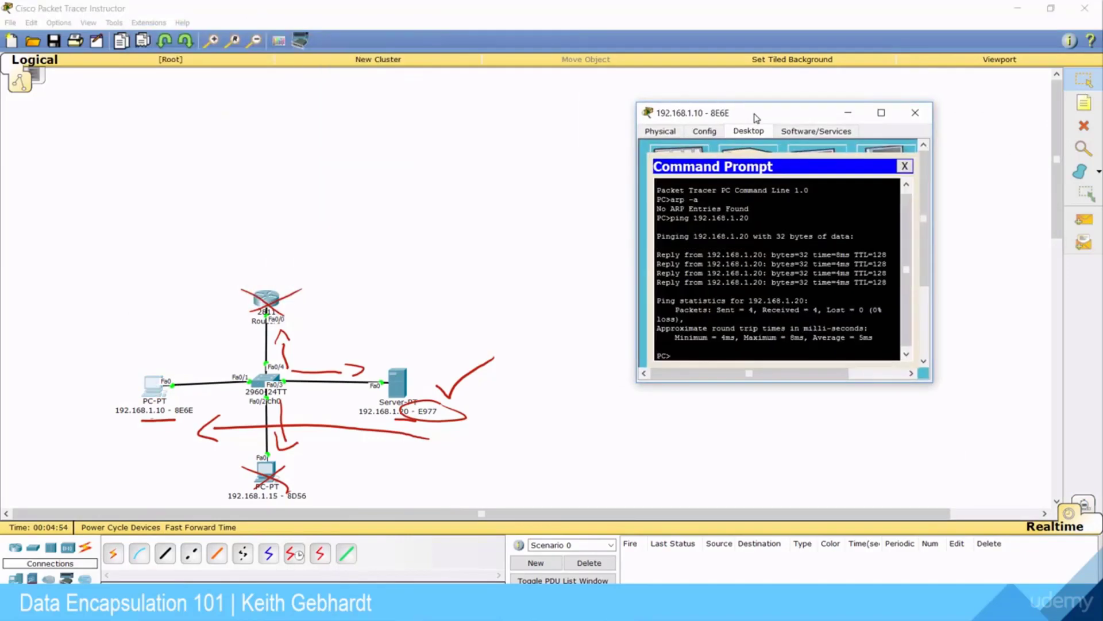
- Rerun arp -a and highlight the server's IP 192.168.1.20 and MAC ending e977
{"action": "key", "text": "Up"}
{"action": "key", "text": "Up"}
{"action": "key", "text": "Return"}
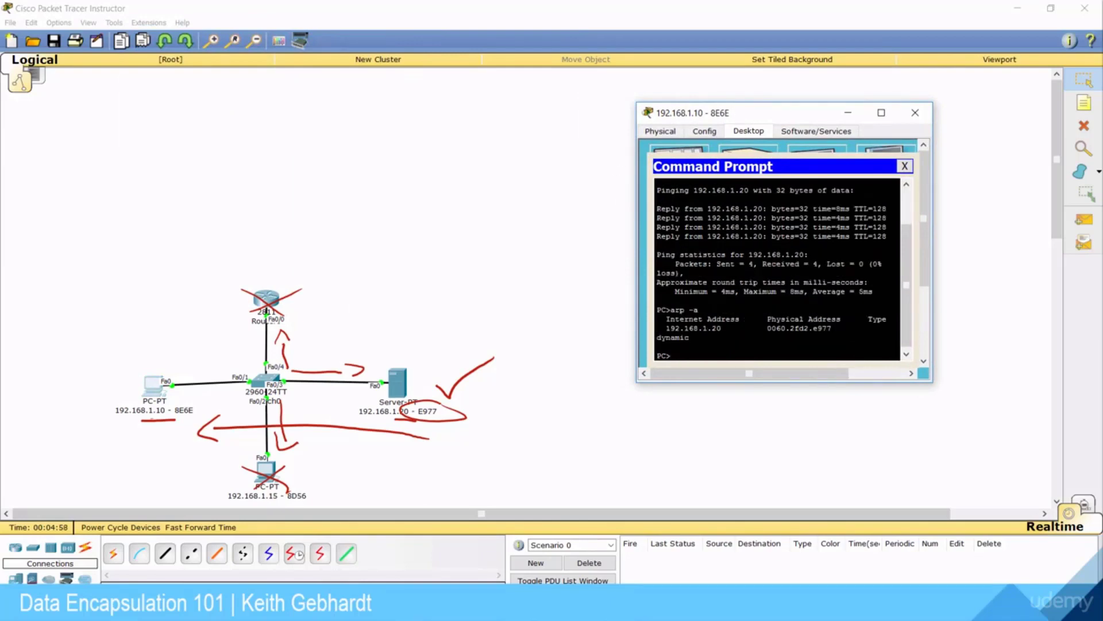
{"action": "left_click_drag", "start_coordinate": [726, 328], "coordinate": [703, 328]}
{"action": "left_click_drag", "start_coordinate": [832, 328], "coordinate": [813, 328]}
- Highlight the full ARP entry mapping 192.168.1.20 to 0060.2fd2.e977
{"action": "left_click", "coordinate": [662, 328]}
{"action": "left_click_drag", "start_coordinate": [661, 328], "coordinate": [864, 329]}
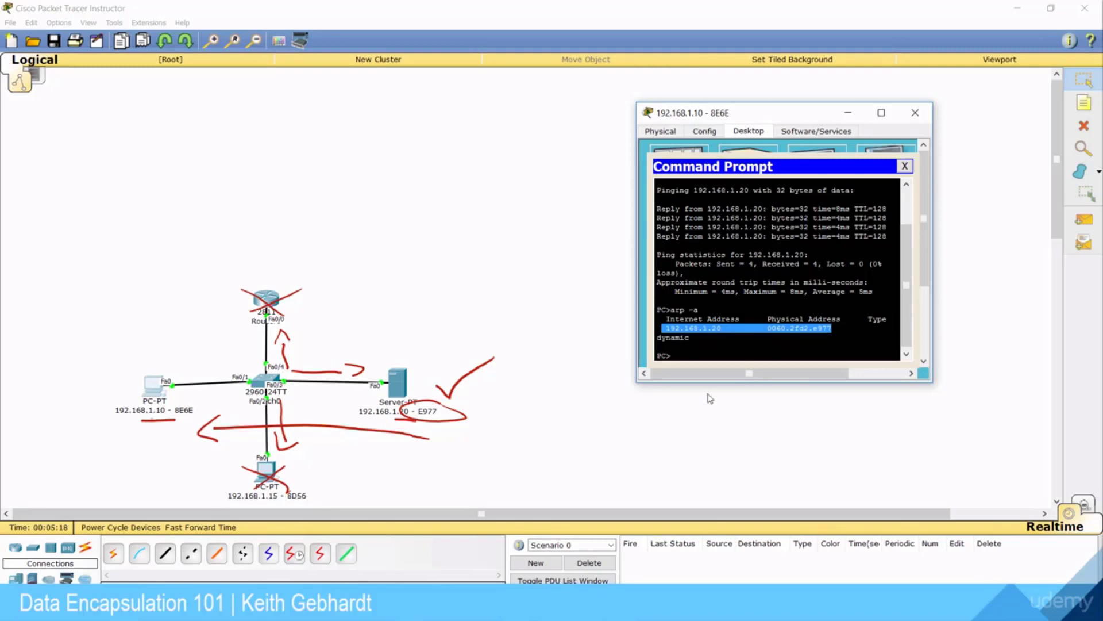